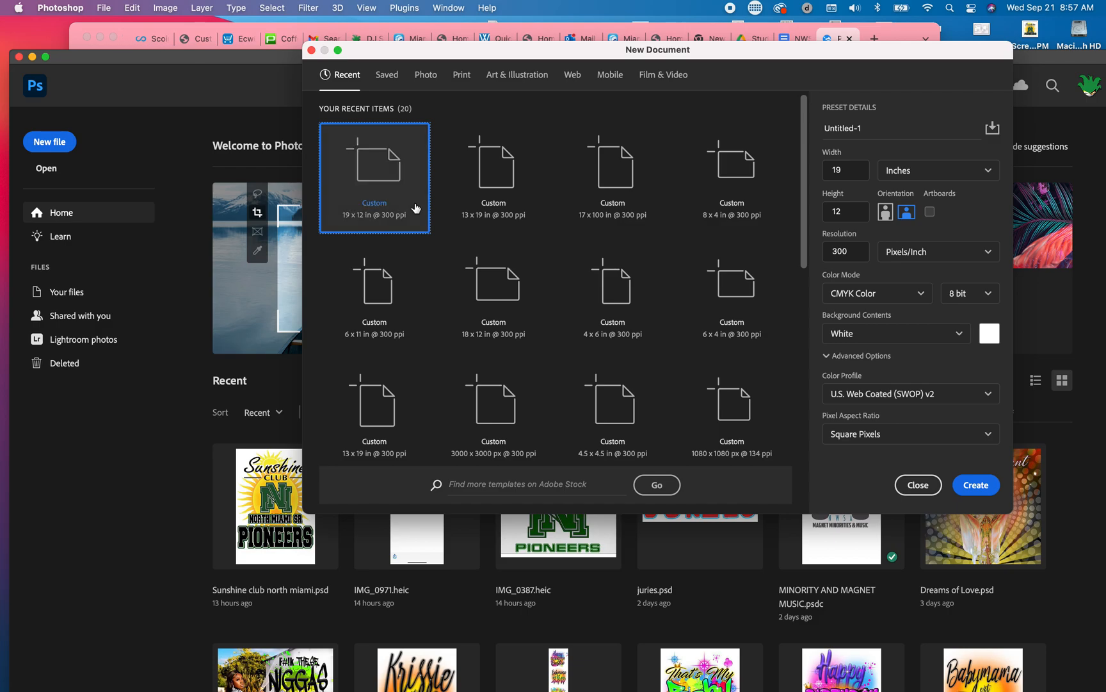
Create a new document 8 inches wide and 3 inches high at 300 pixels/inch in CMYK Color
{"action": "left_click", "coordinate": [857, 173]}
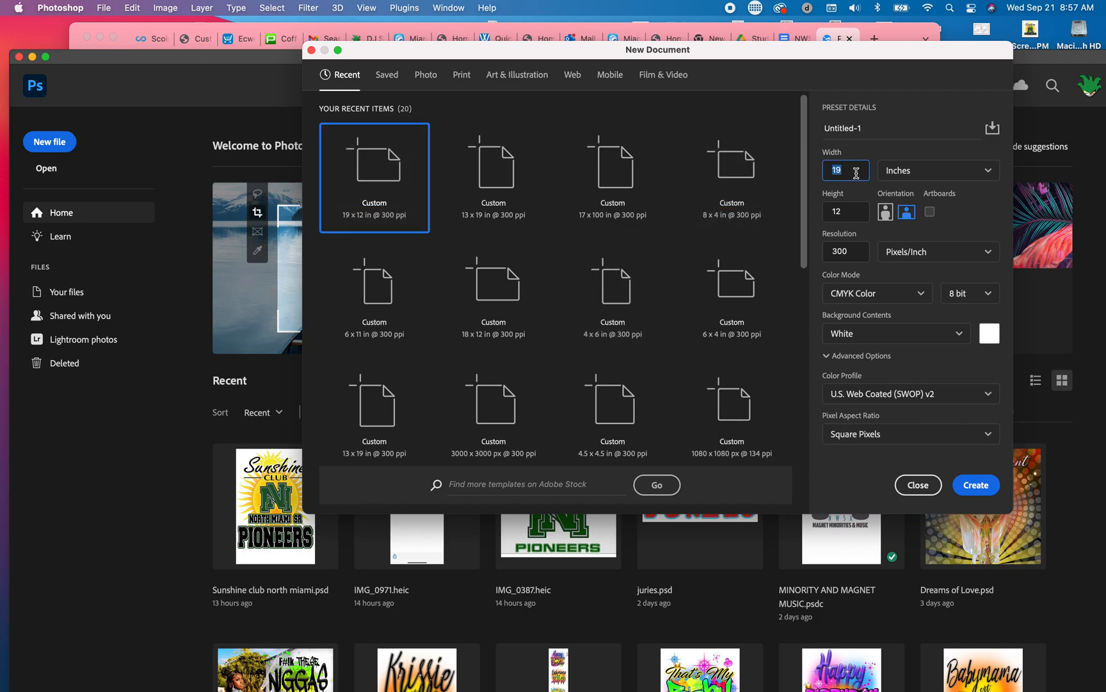
{"action": "type", "text": "8"}
{"action": "left_click", "coordinate": [845, 208]}
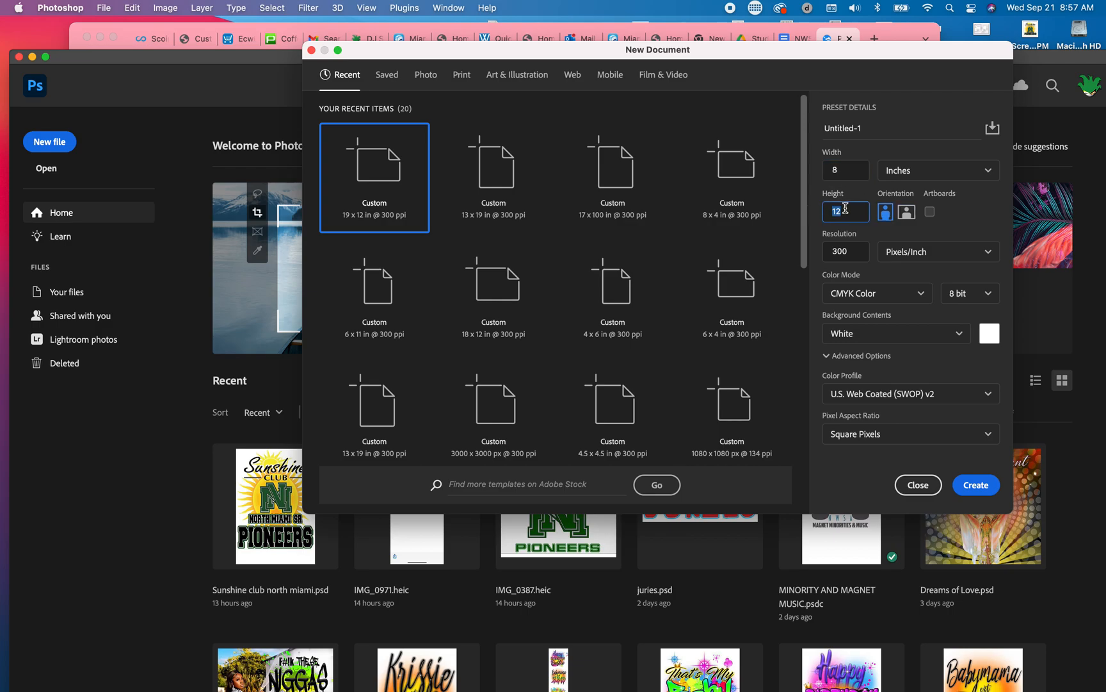
{"action": "type", "text": "2"}
{"action": "left_click", "coordinate": [976, 485]}
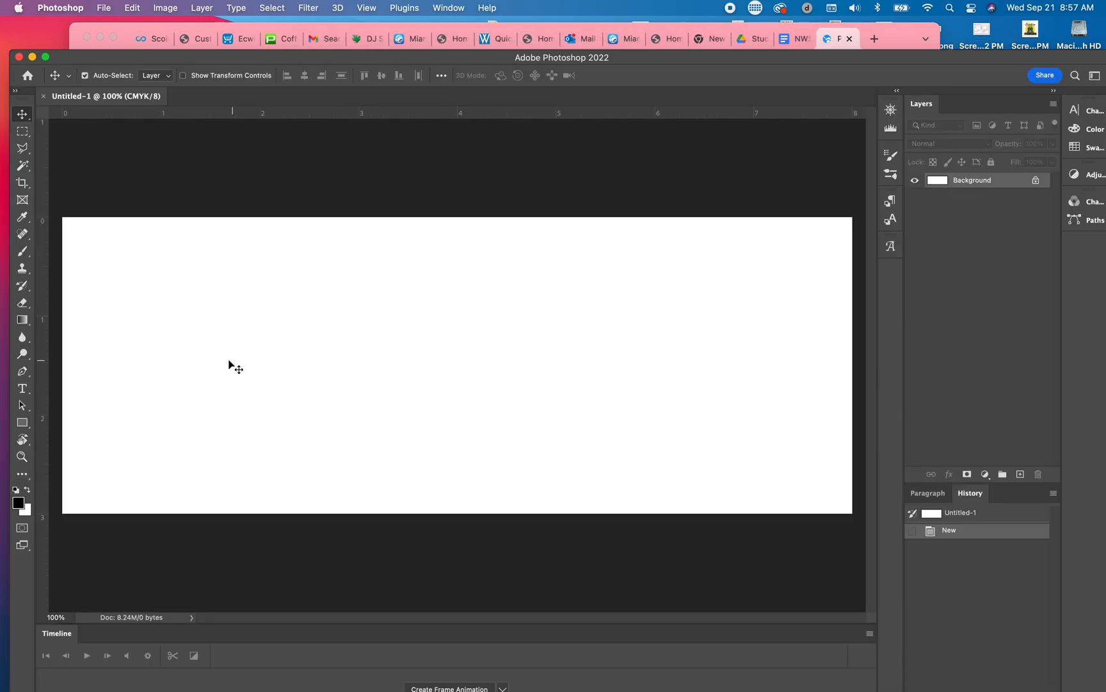
Add a text layer reading "WELCOME" near the left side of the canvas
{"action": "left_click", "coordinate": [23, 395]}
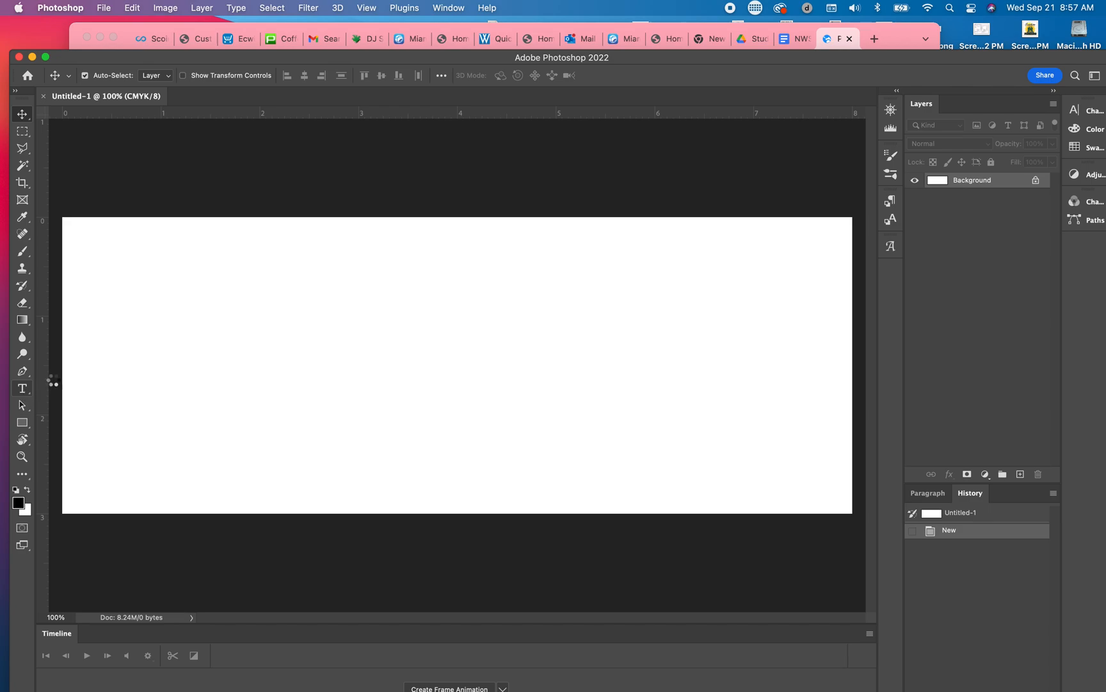
{"action": "left_click", "coordinate": [123, 338]}
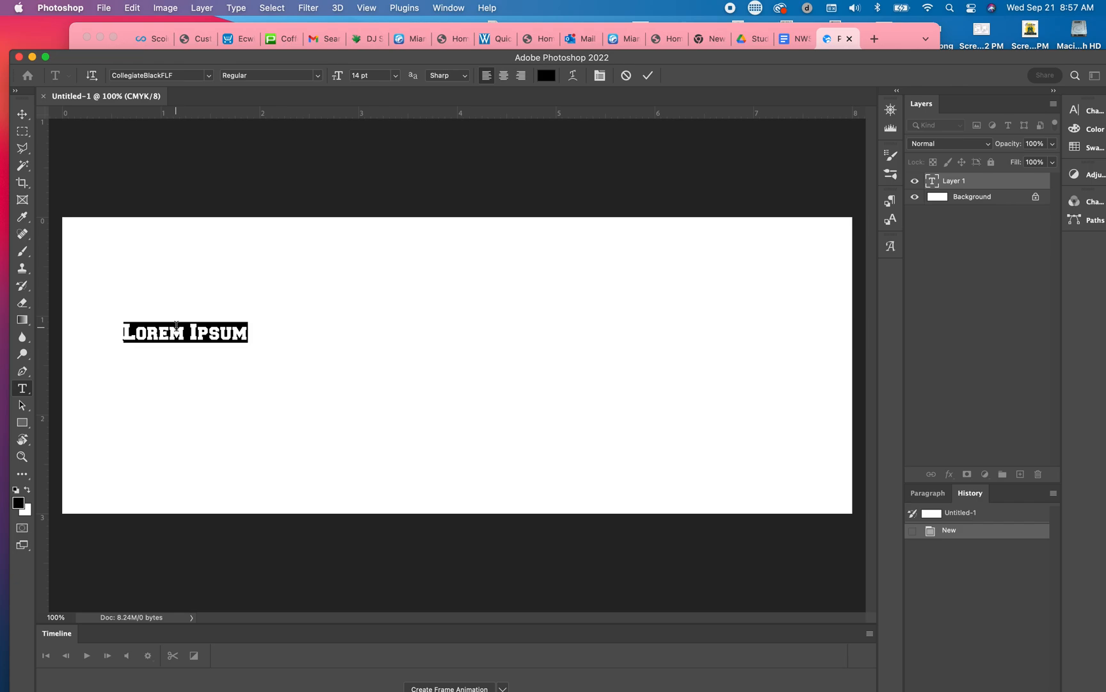
{"action": "type", "text": "WE"}
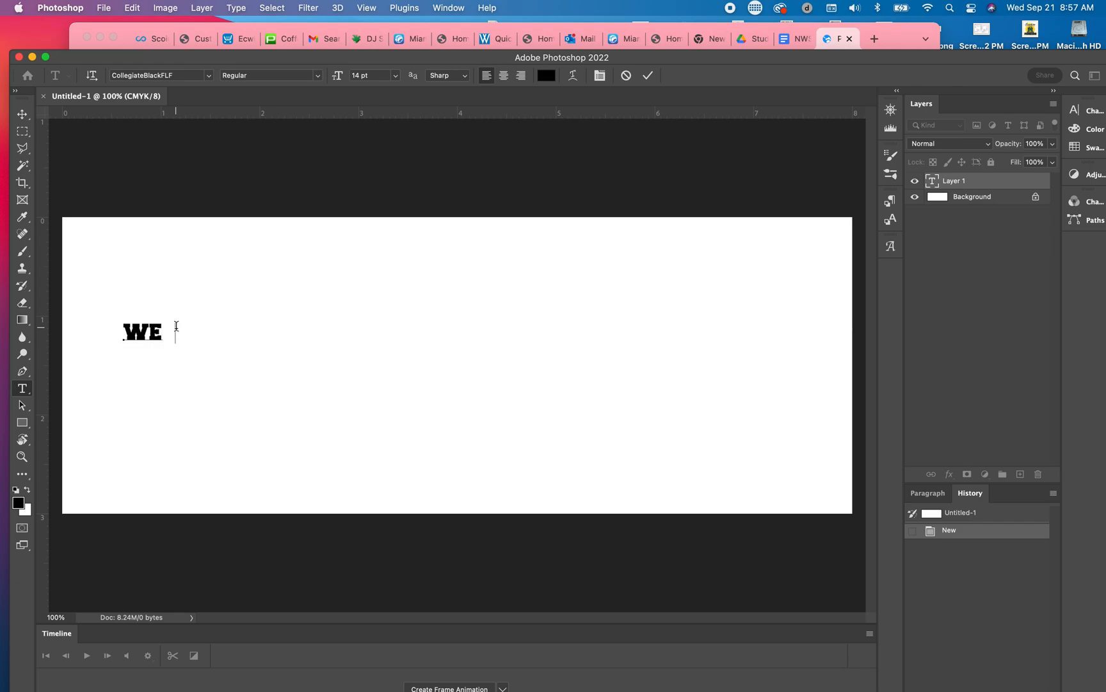
{"action": "type", "text": "LCOME"}
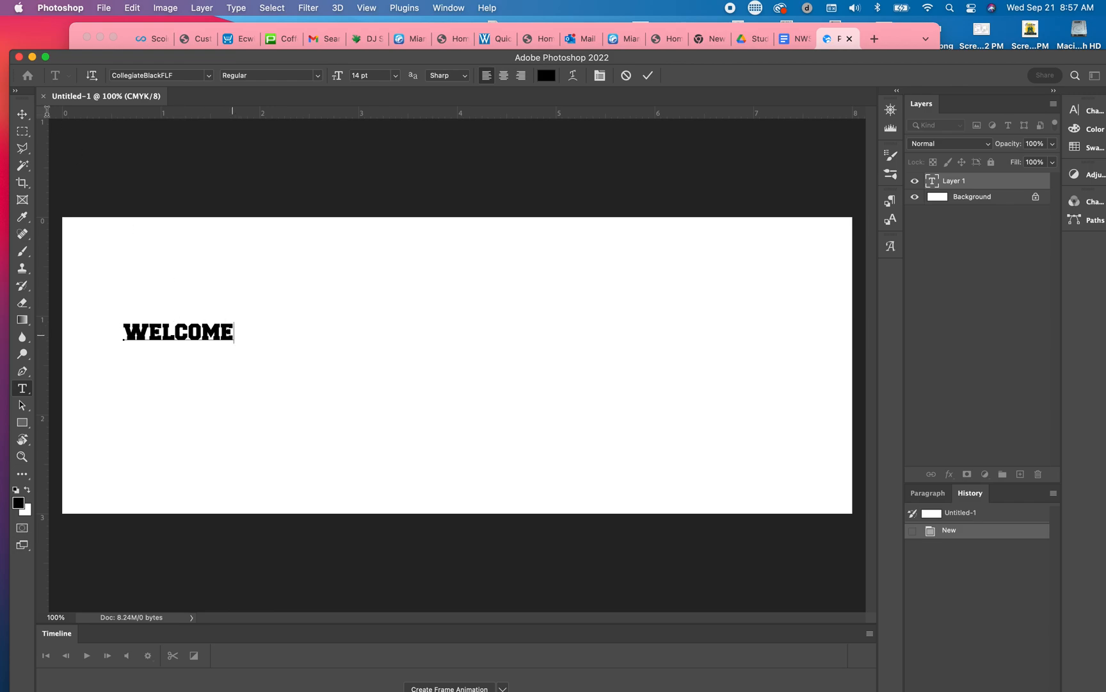
{"action": "left_click", "coordinate": [21, 113]}
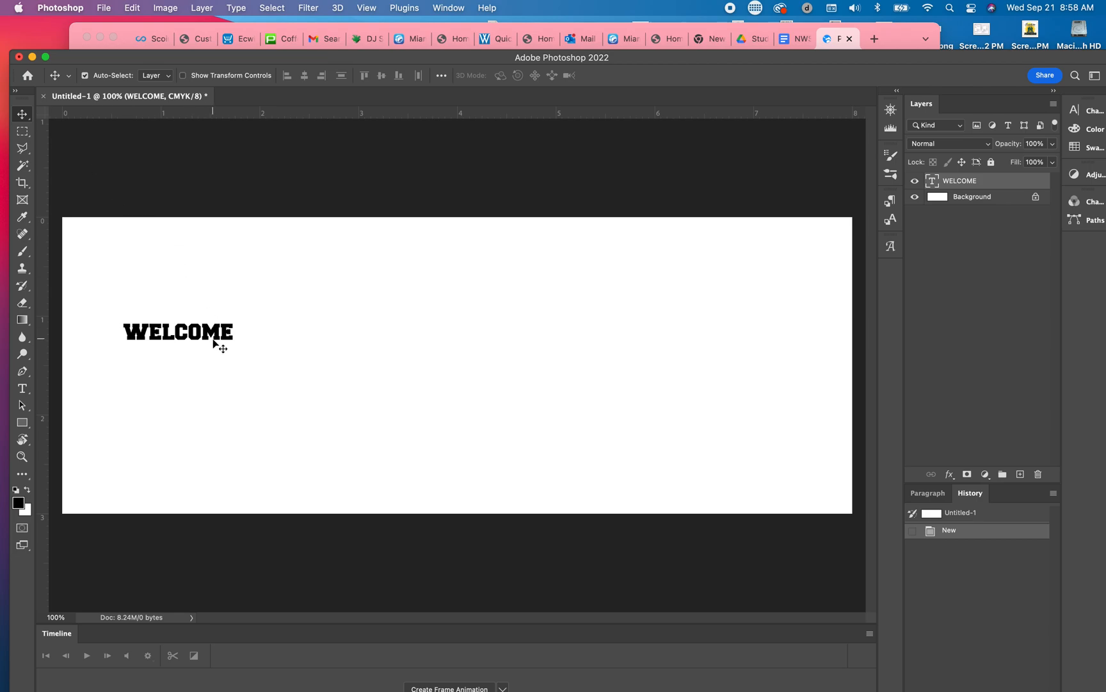
Scale the WELCOME text up to about 94 pt, nearly the canvas width, and place it in the canvas's upper half
{"action": "key", "text": "super+t"}
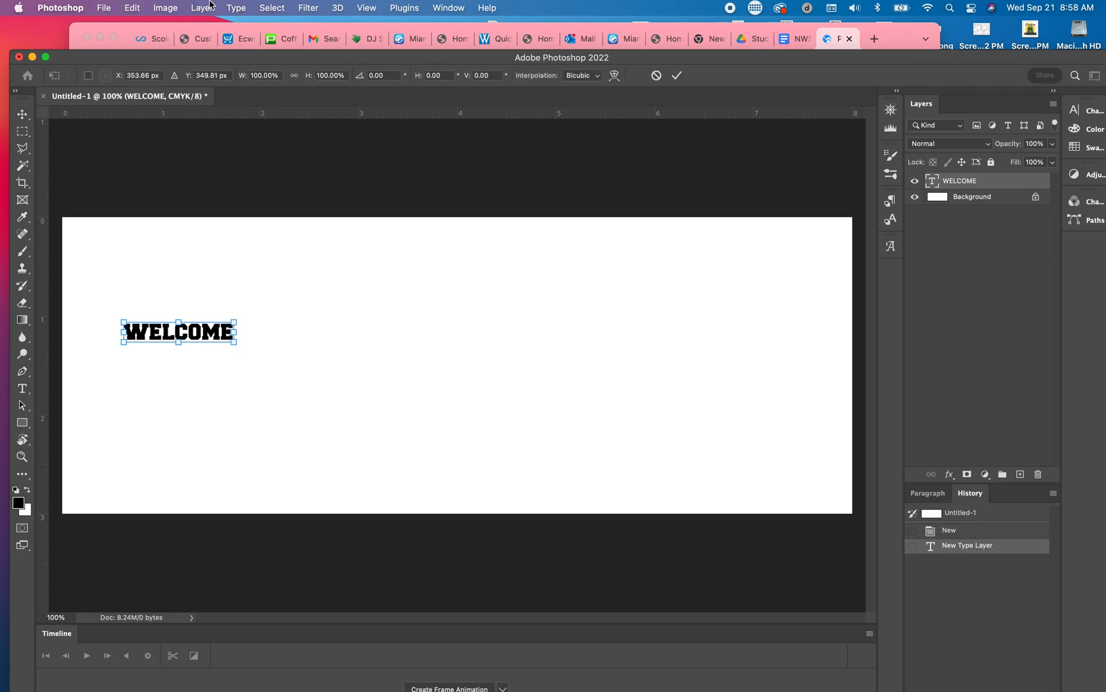
{"action": "left_click", "coordinate": [133, 8]}
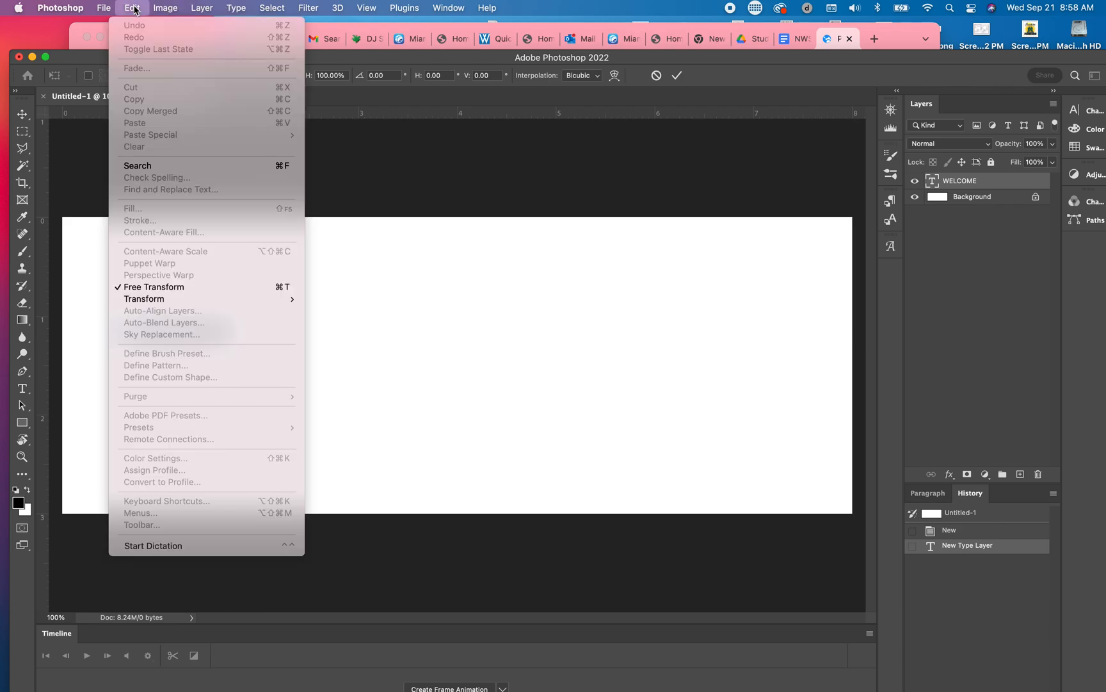
{"action": "mouse_move", "coordinate": [164, 305]}
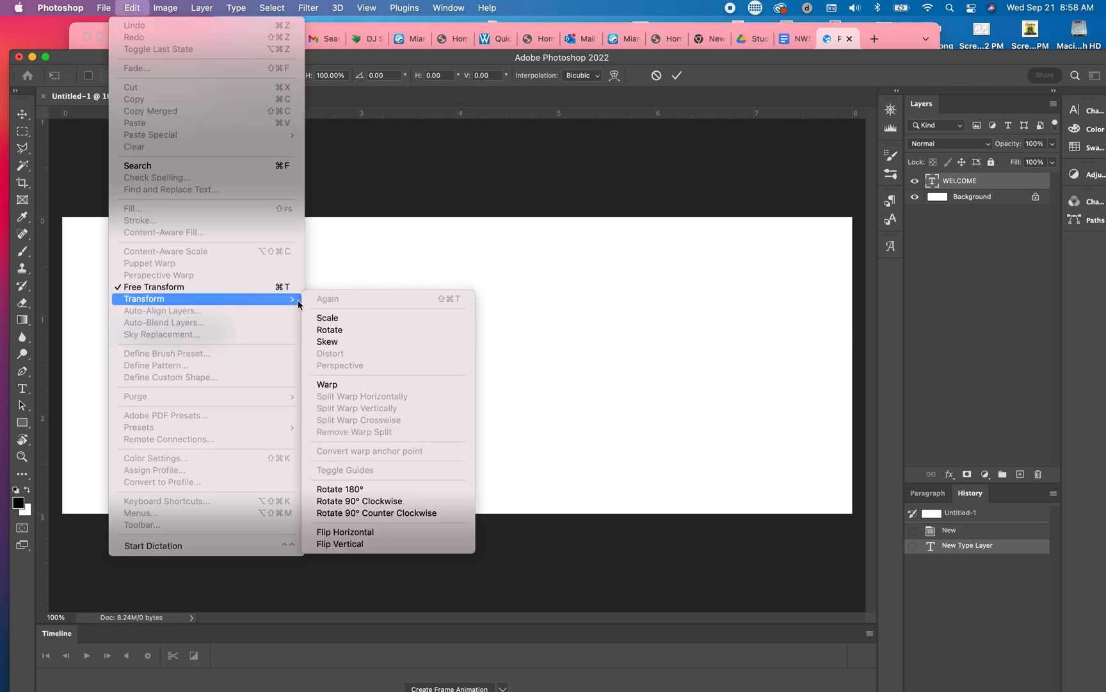
{"action": "left_click", "coordinate": [324, 317]}
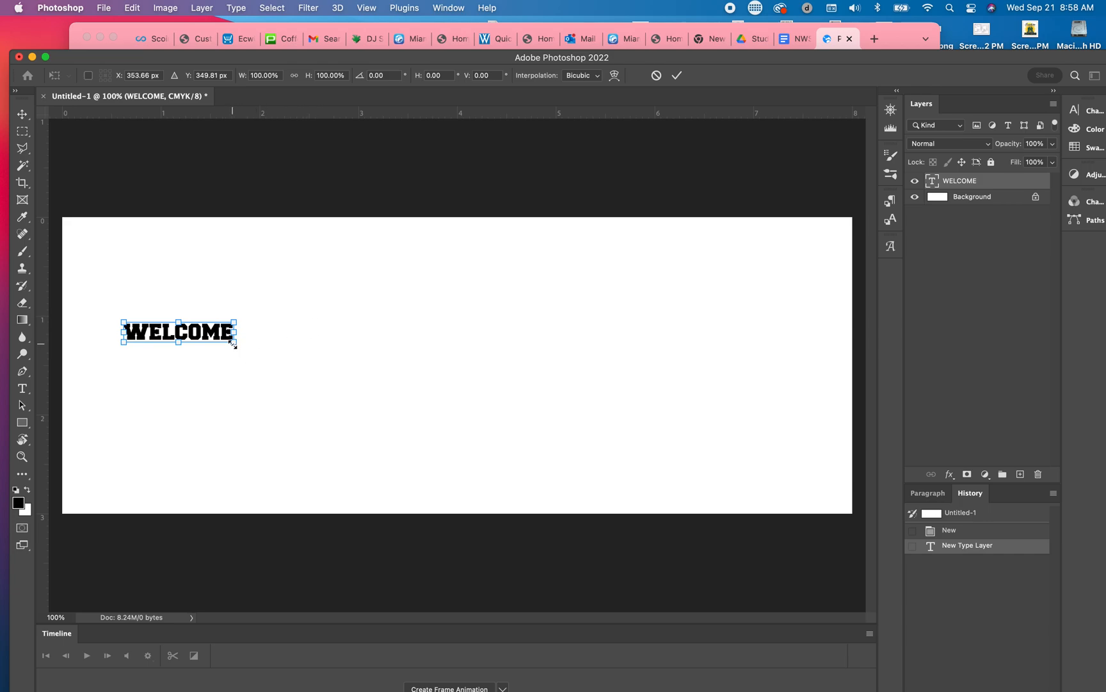
{"action": "left_click_drag", "start_coordinate": [233, 344], "coordinate": [812, 510]}
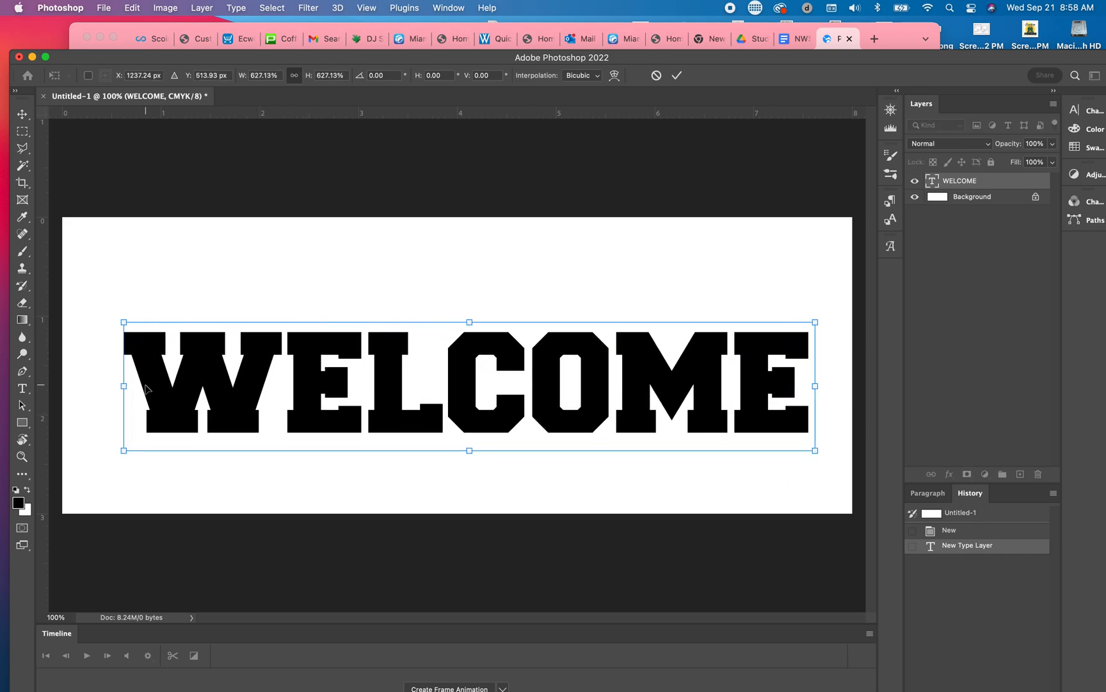
{"action": "left_click_drag", "start_coordinate": [124, 322], "coordinate": [73, 313]}
{"action": "left_click_drag", "start_coordinate": [267, 381], "coordinate": [266, 292]}
{"action": "key", "text": "Return"}
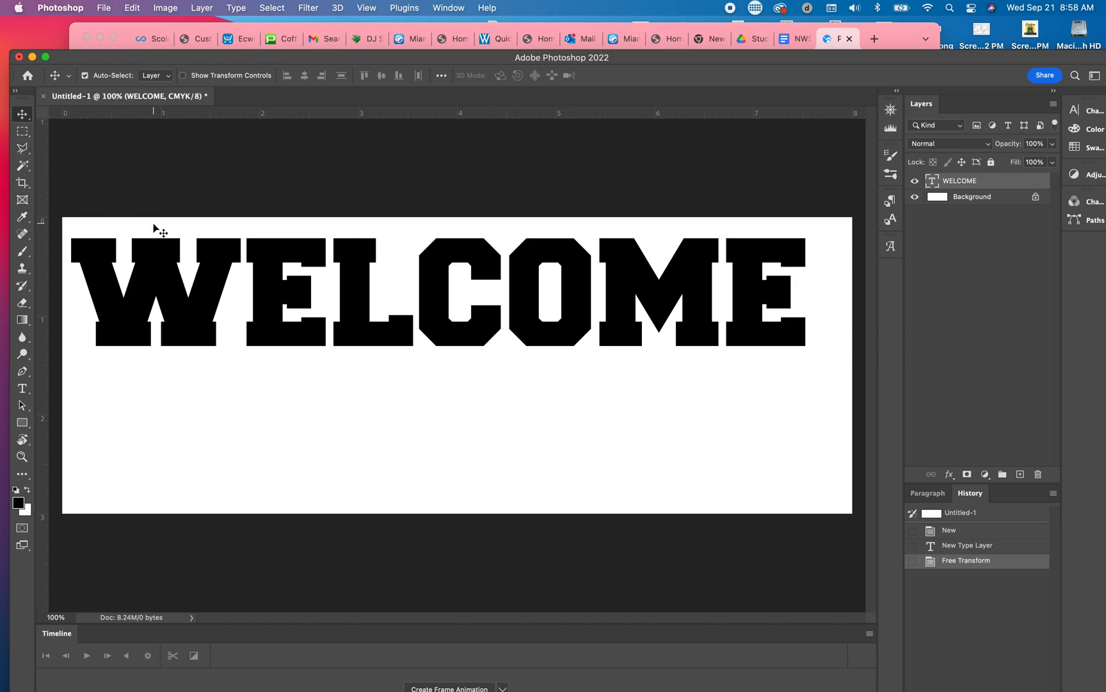
Change the font of the WELCOME text to Among Us Filled
{"action": "double_click", "coordinate": [206, 298]}
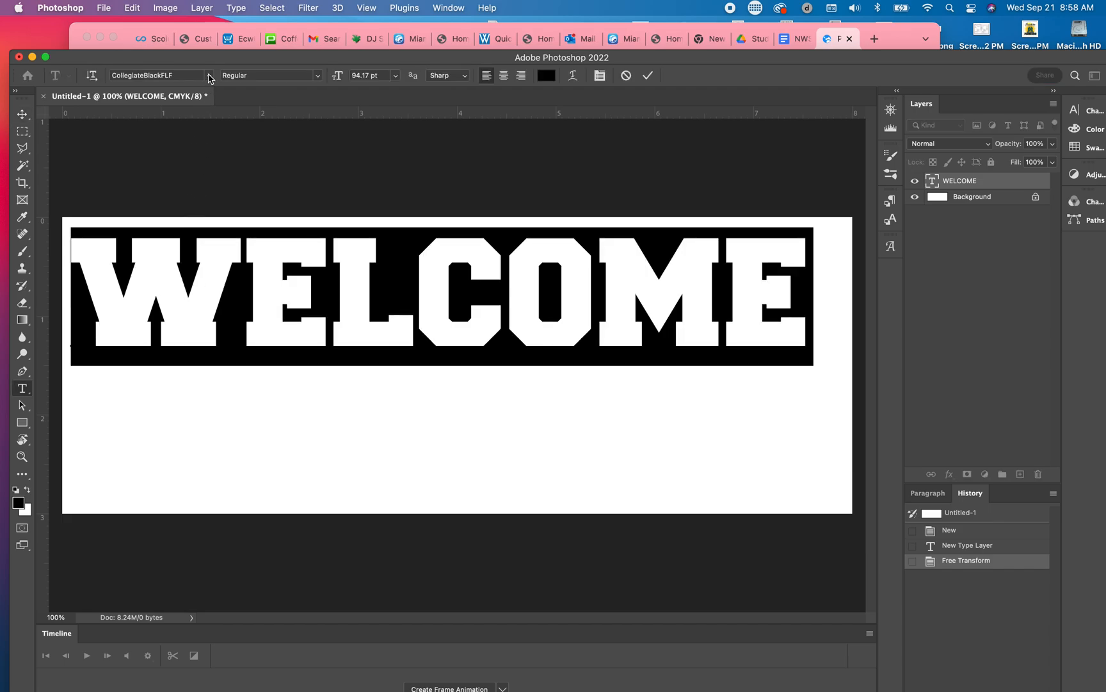
{"action": "left_click", "coordinate": [210, 76]}
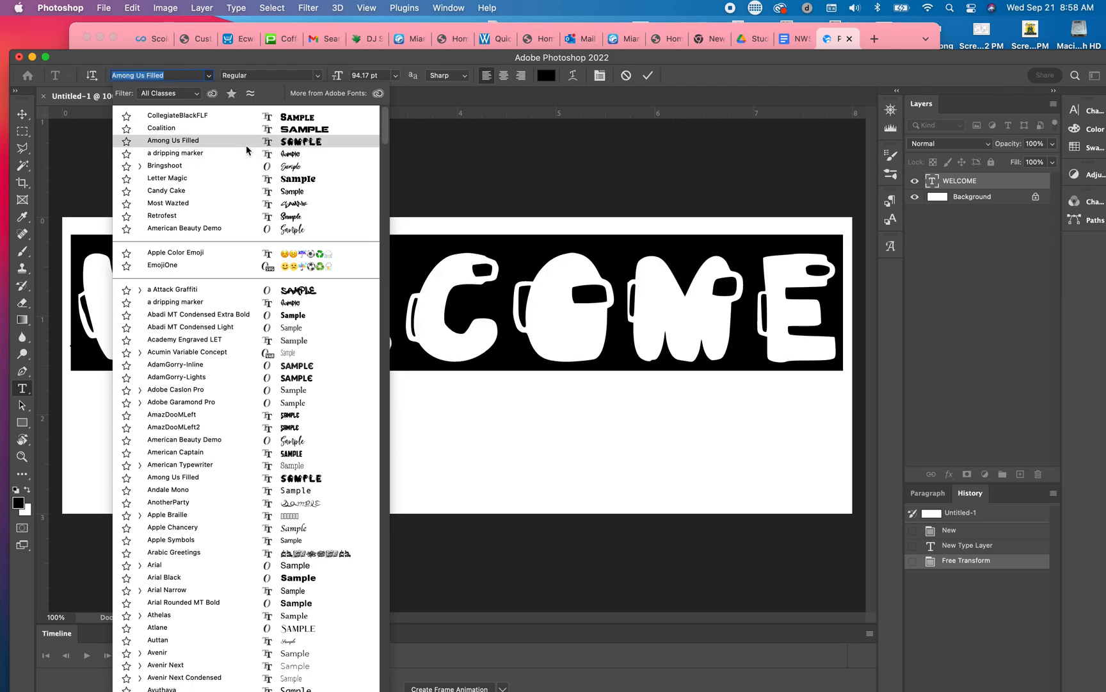
{"action": "left_click", "coordinate": [243, 142]}
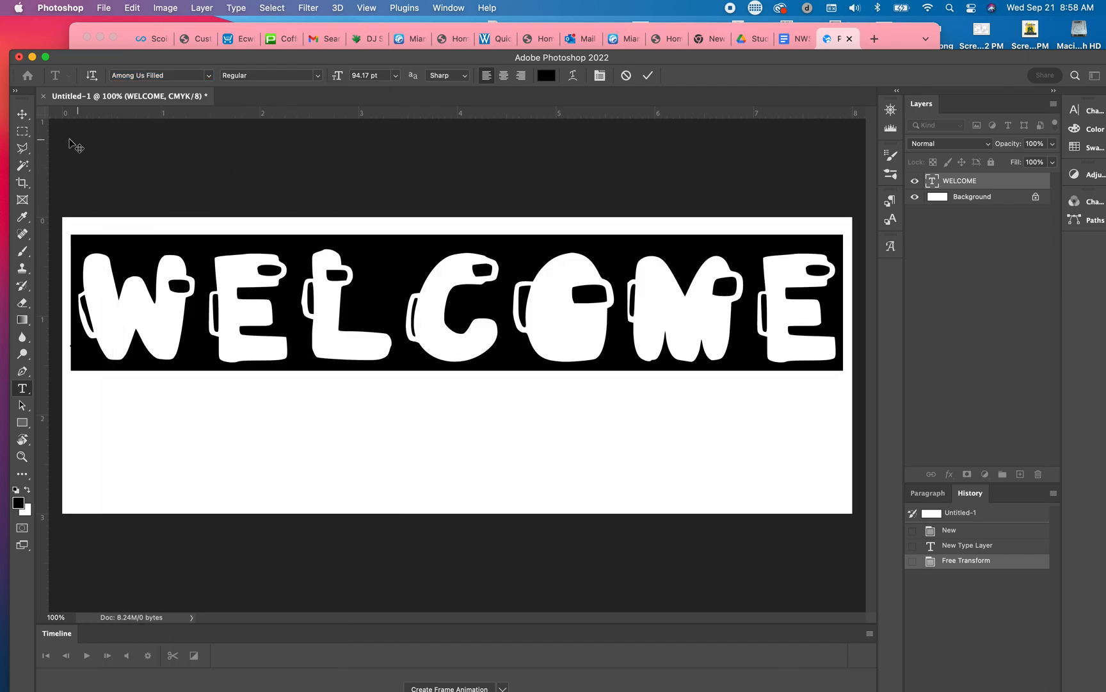
{"action": "left_click", "coordinate": [22, 114]}
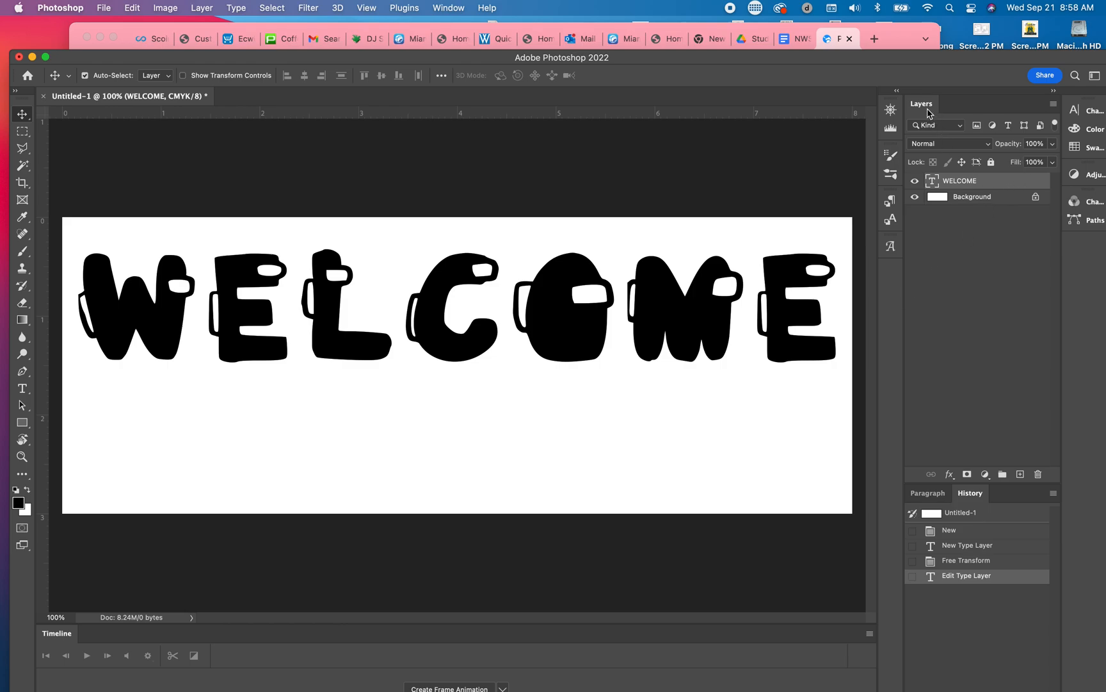
Add a Gradient Overlay effect to the WELCOME text layer and show its settings
{"action": "double_click", "coordinate": [1005, 186]}
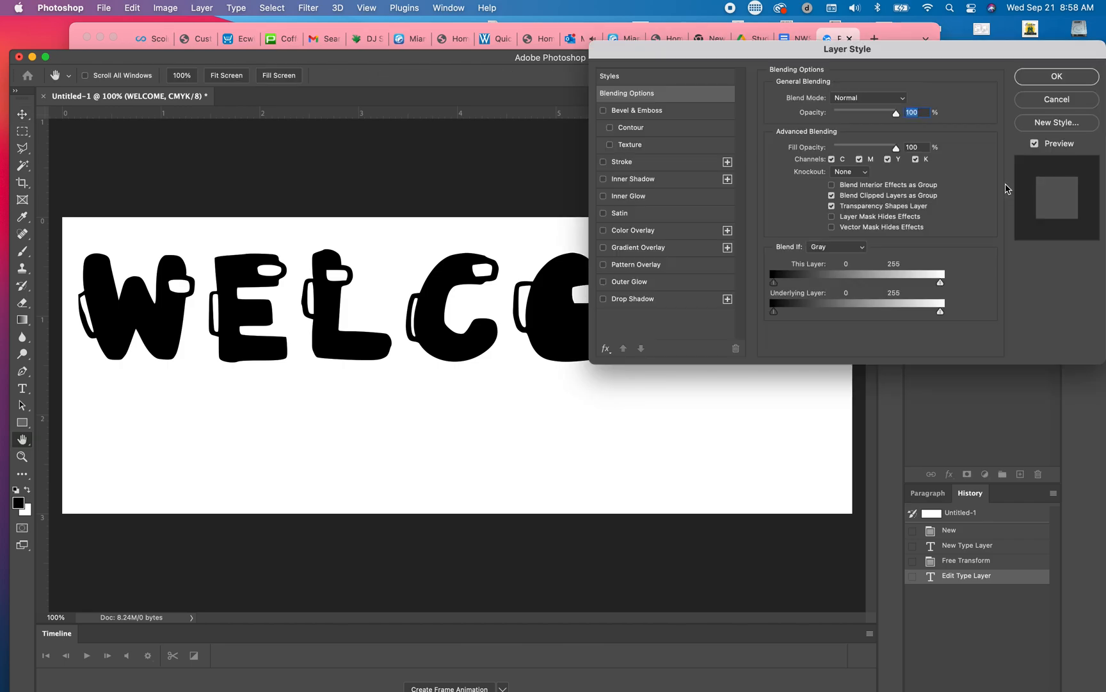
{"action": "left_click", "coordinate": [603, 248]}
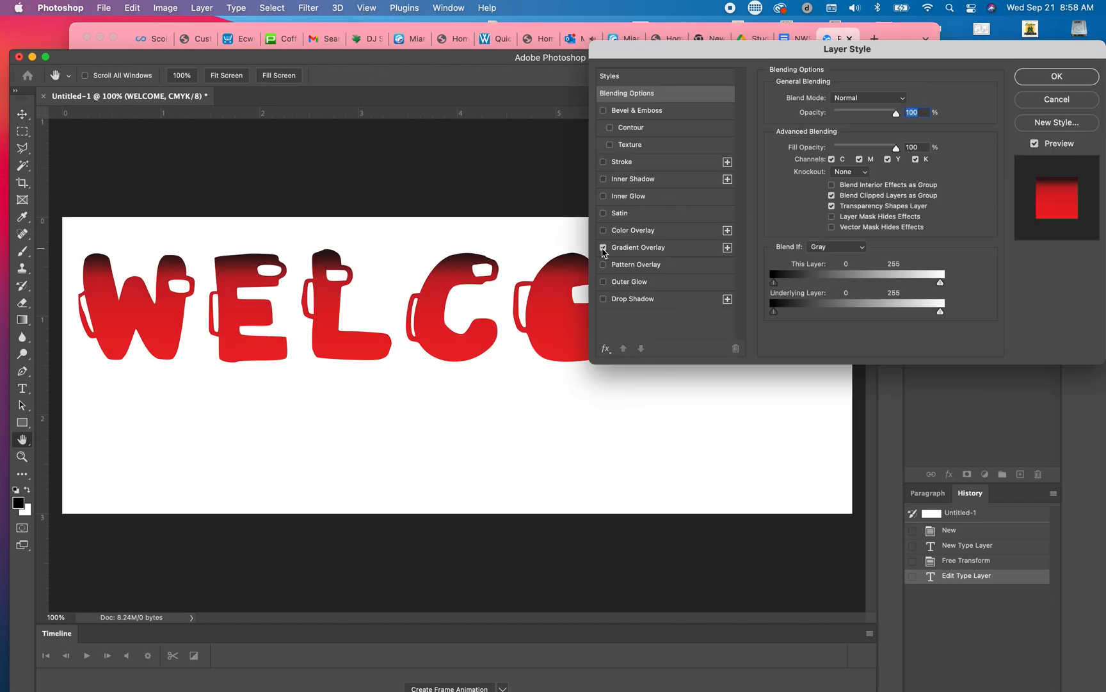
{"action": "left_click", "coordinate": [694, 251]}
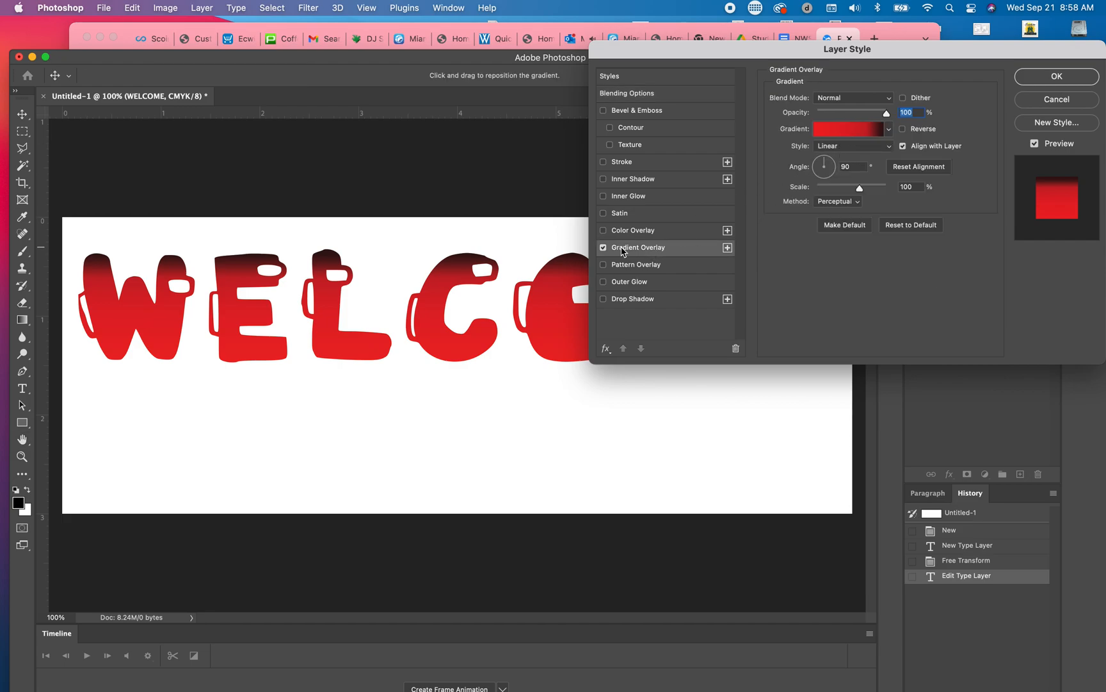
Set the overlay gradient's first color stop, at 0%, to the yellow-orange ffc000
{"action": "left_click", "coordinate": [867, 131]}
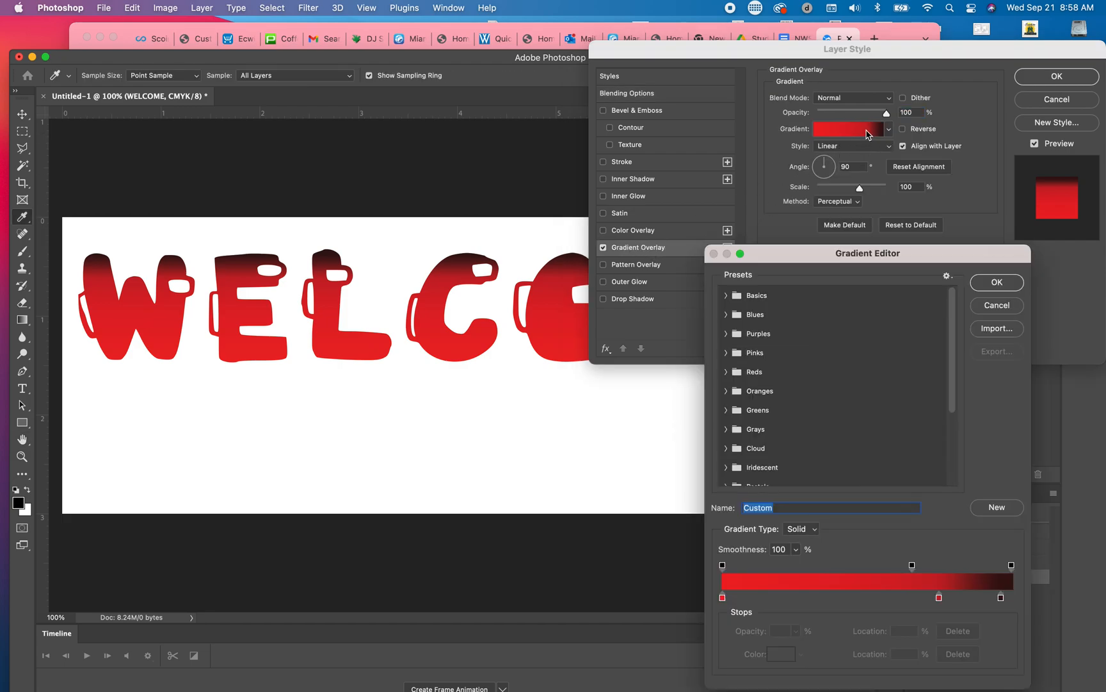
{"action": "left_click", "coordinate": [722, 597]}
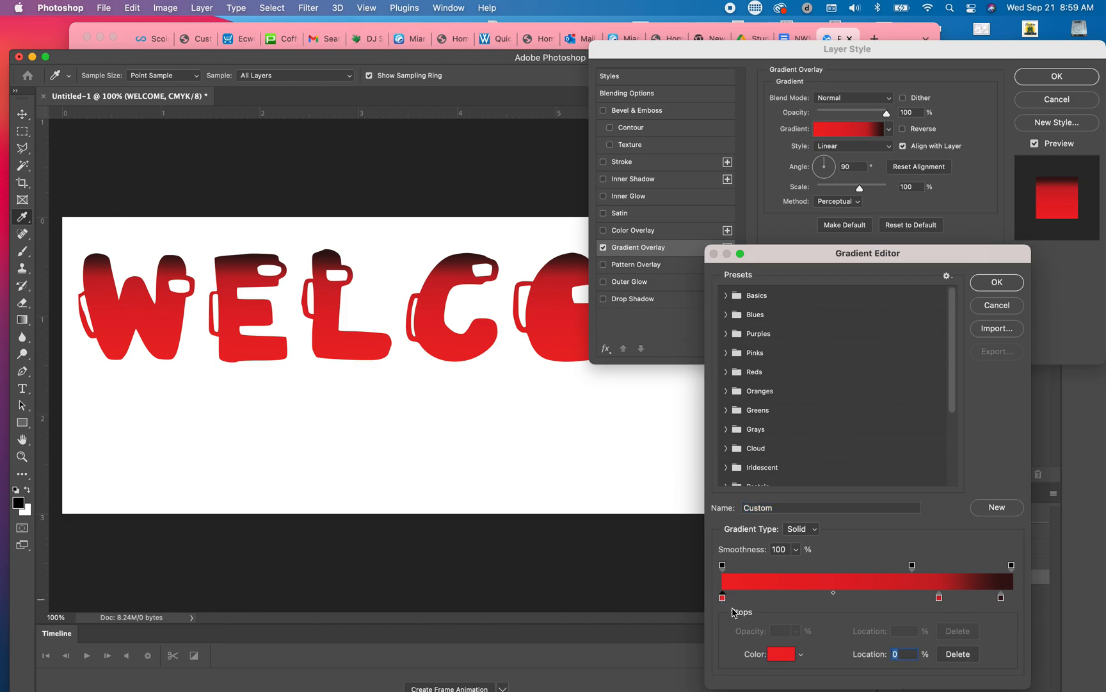
{"action": "left_click", "coordinate": [781, 653]}
{"action": "left_click", "coordinate": [837, 568]}
{"action": "left_click_drag", "start_coordinate": [837, 568], "coordinate": [836, 579]}
{"action": "left_click", "coordinate": [822, 430]}
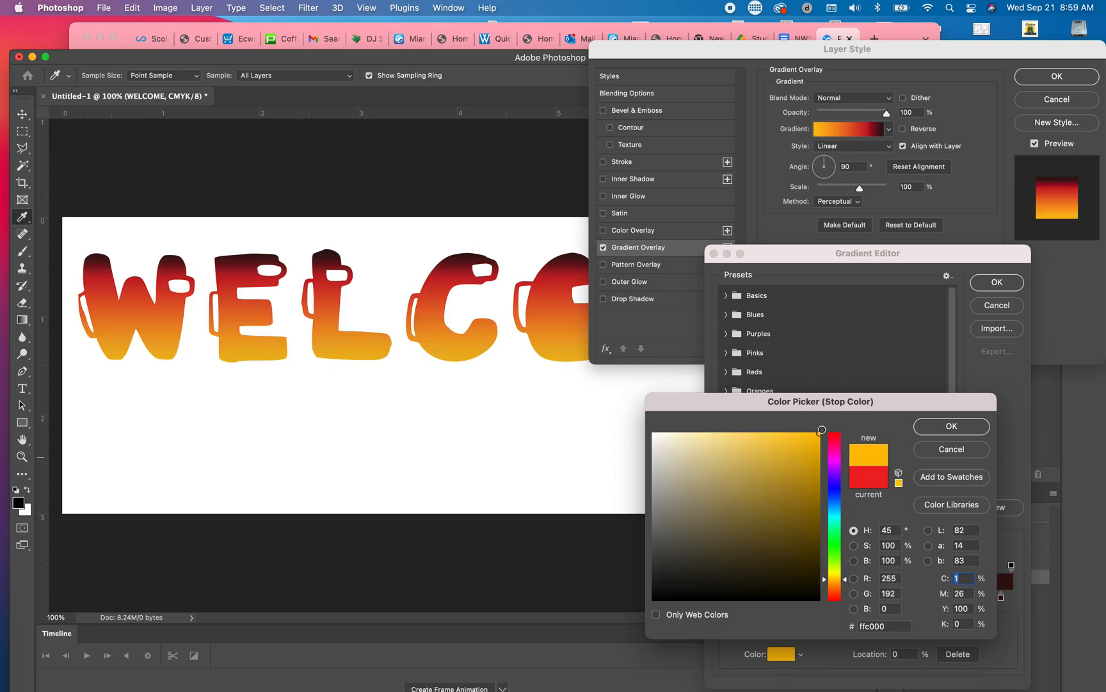
{"action": "left_click", "coordinate": [939, 430]}
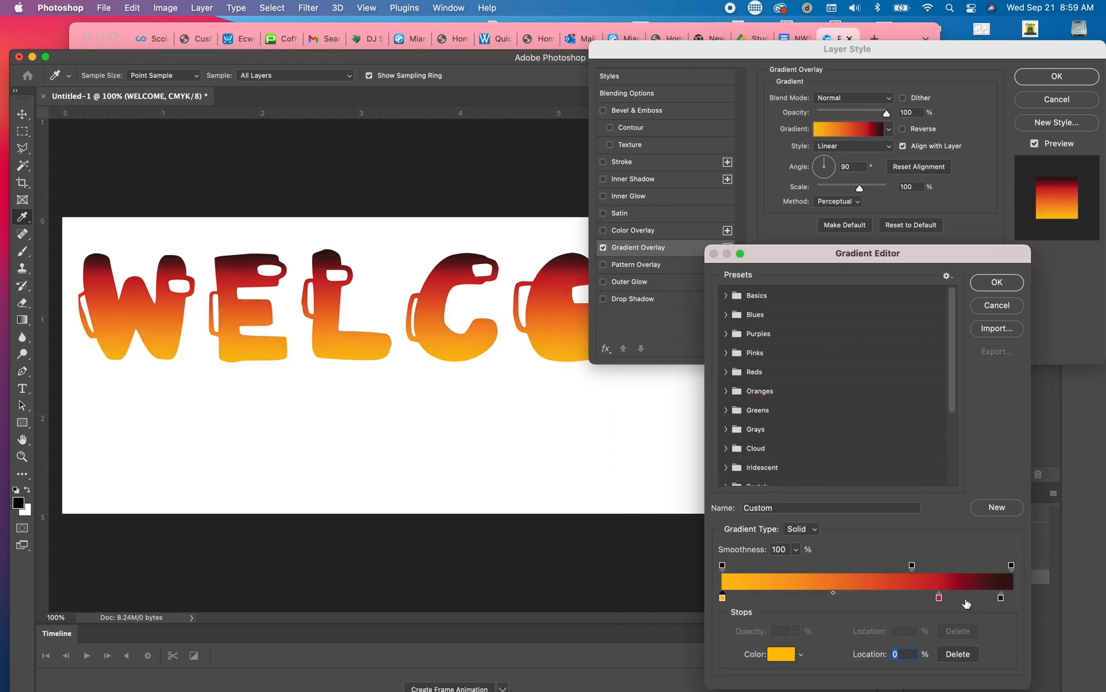
Change the gradient's middle color stop, at 75%, to a bright cyan
{"action": "left_click", "coordinate": [938, 598]}
{"action": "left_click", "coordinate": [782, 654]}
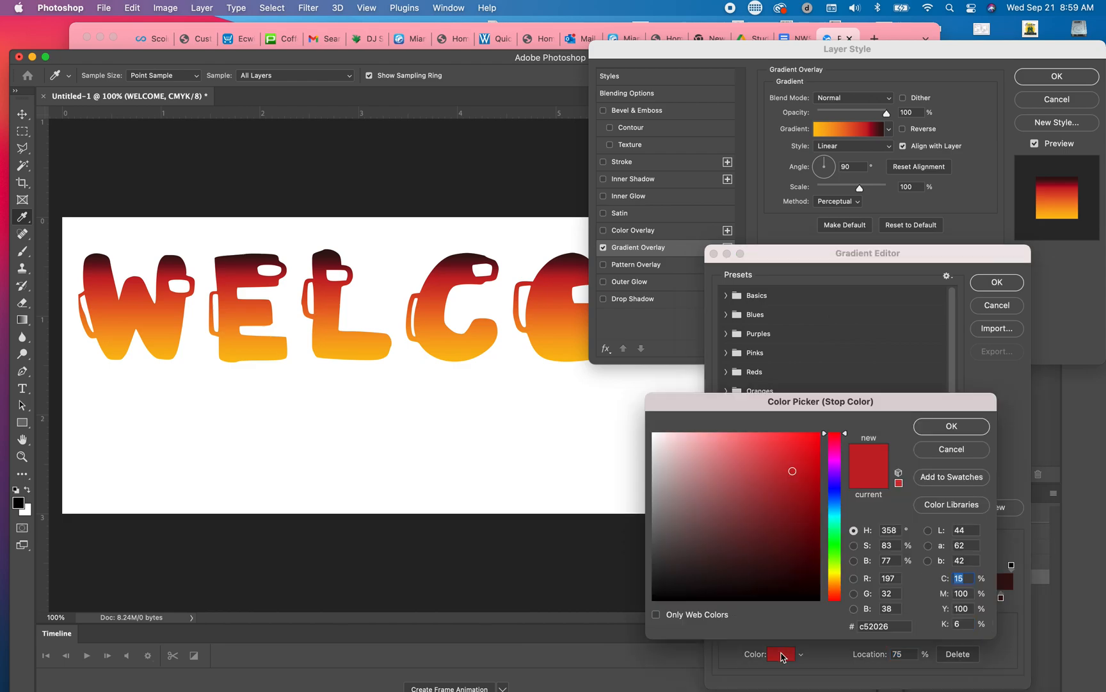
{"action": "left_click", "coordinate": [833, 515]}
{"action": "left_click_drag", "start_coordinate": [793, 471], "coordinate": [818, 434]}
{"action": "left_click", "coordinate": [952, 425]}
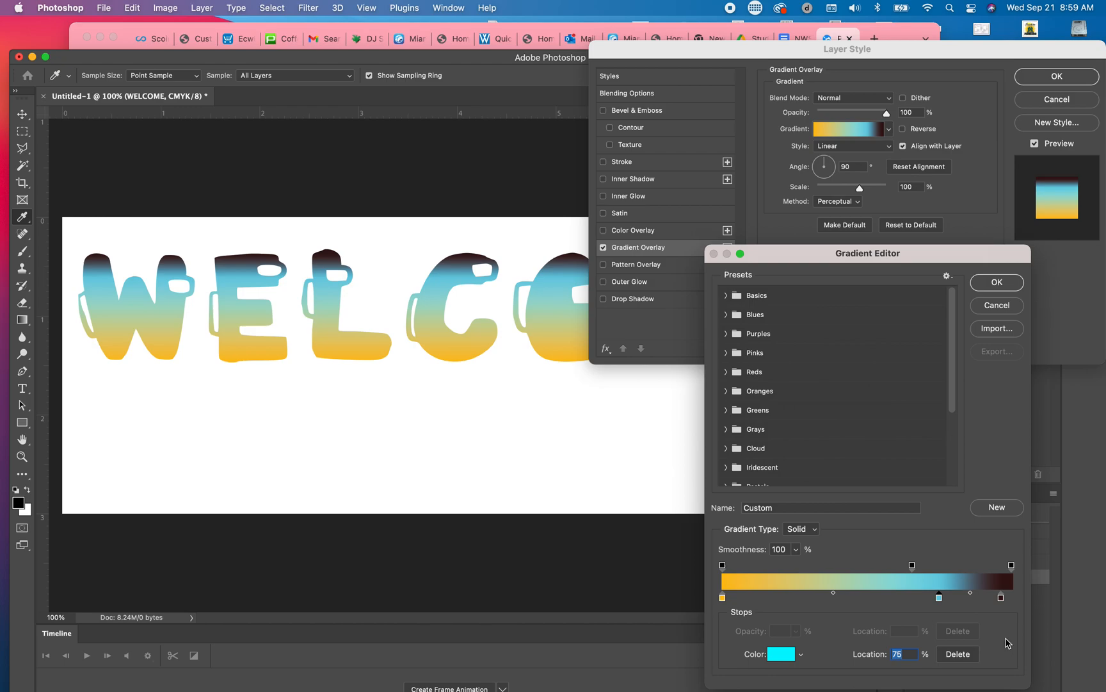
Change the gradient's last color stop, at 96%, to a bright saturated blue
{"action": "left_click", "coordinate": [1001, 597]}
{"action": "left_click", "coordinate": [786, 655]}
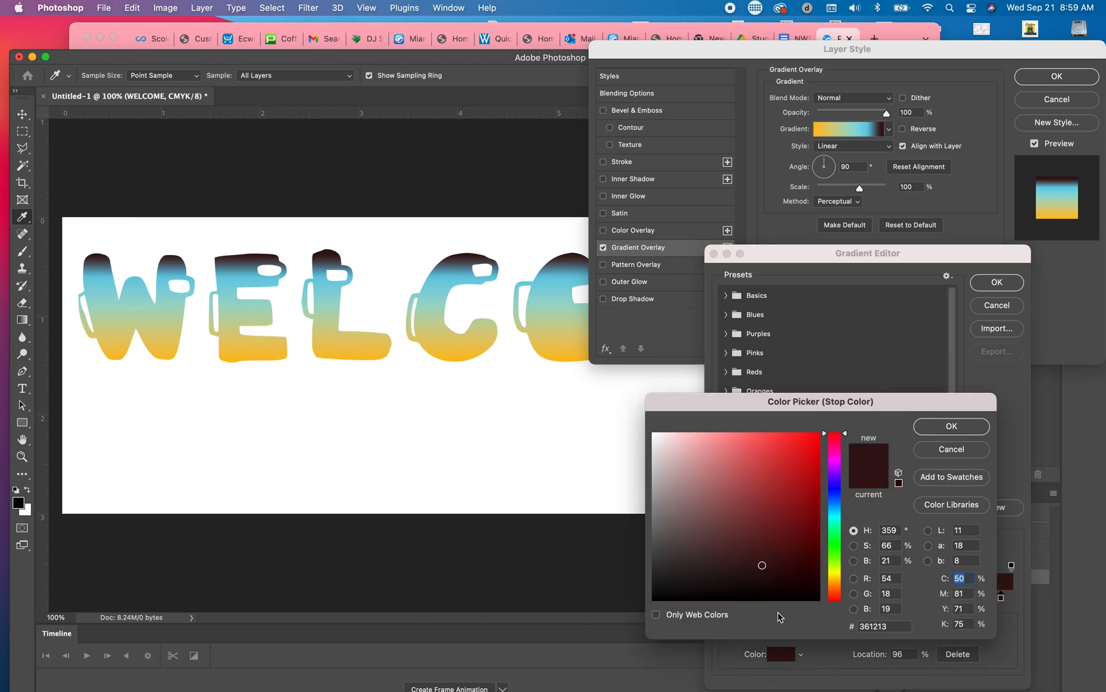
{"action": "left_click", "coordinate": [835, 494]}
{"action": "left_click_drag", "start_coordinate": [793, 458], "coordinate": [818, 432]}
{"action": "left_click", "coordinate": [951, 426]}
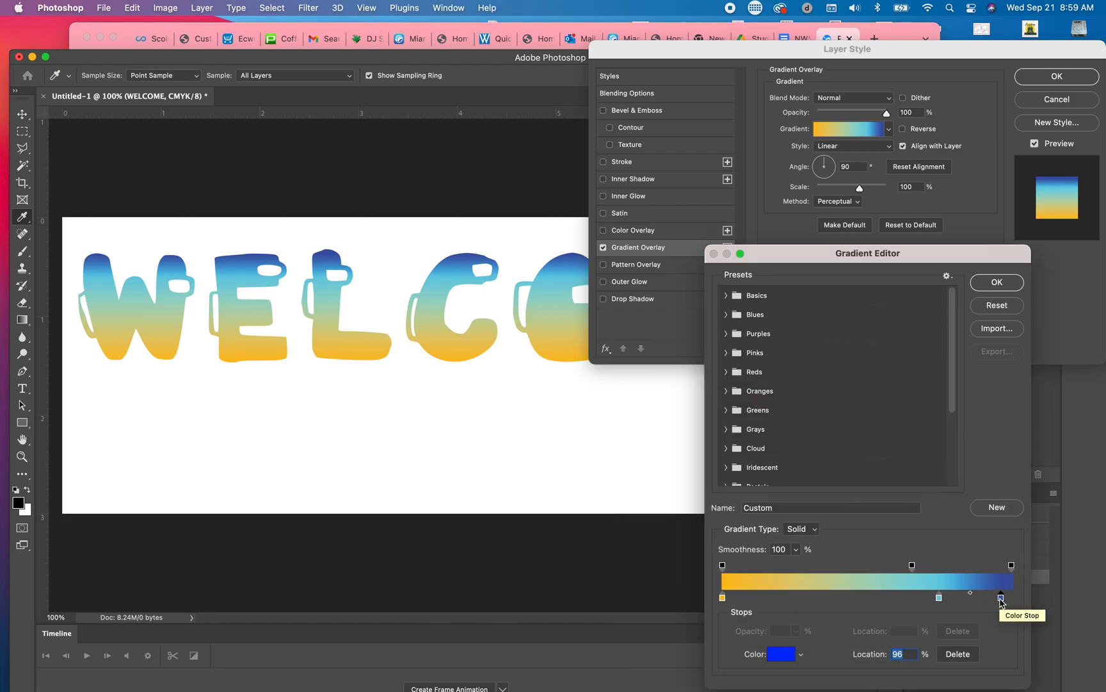
Remove the blue color stop from the gradient and undo the removal
{"action": "left_click_drag", "start_coordinate": [1002, 598], "coordinate": [866, 637]}
{"action": "key", "text": "super+z"}
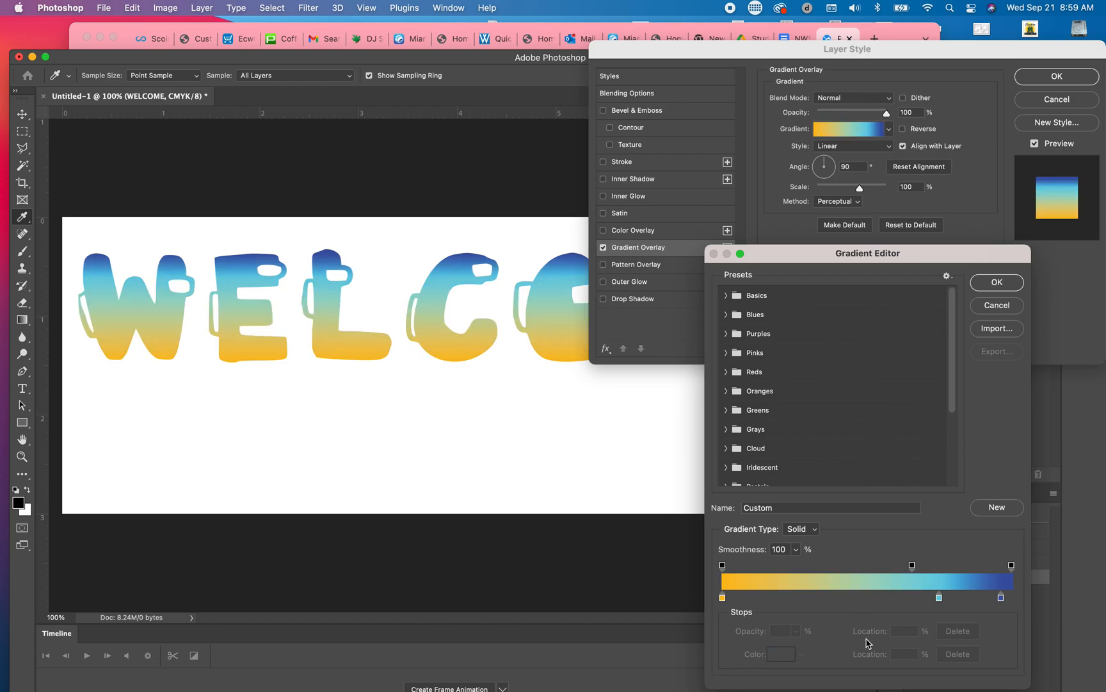
Accept the edited gradient, then reopen it and save it as a new gradient preset named "Test"
{"action": "left_click", "coordinate": [996, 283]}
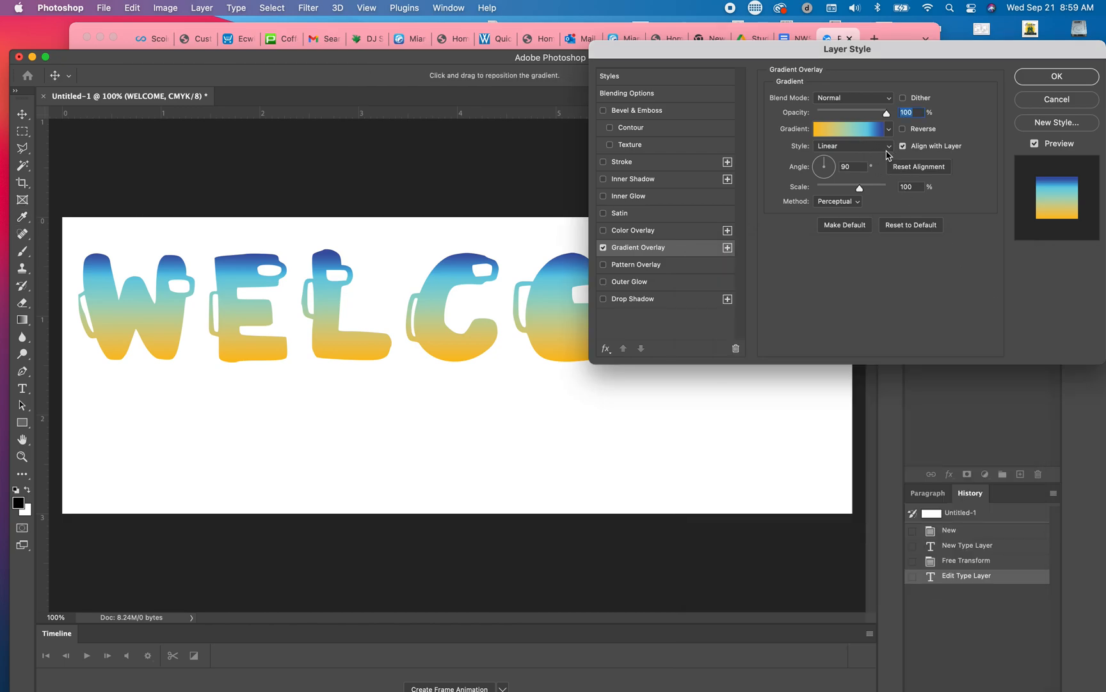
{"action": "left_click", "coordinate": [860, 138]}
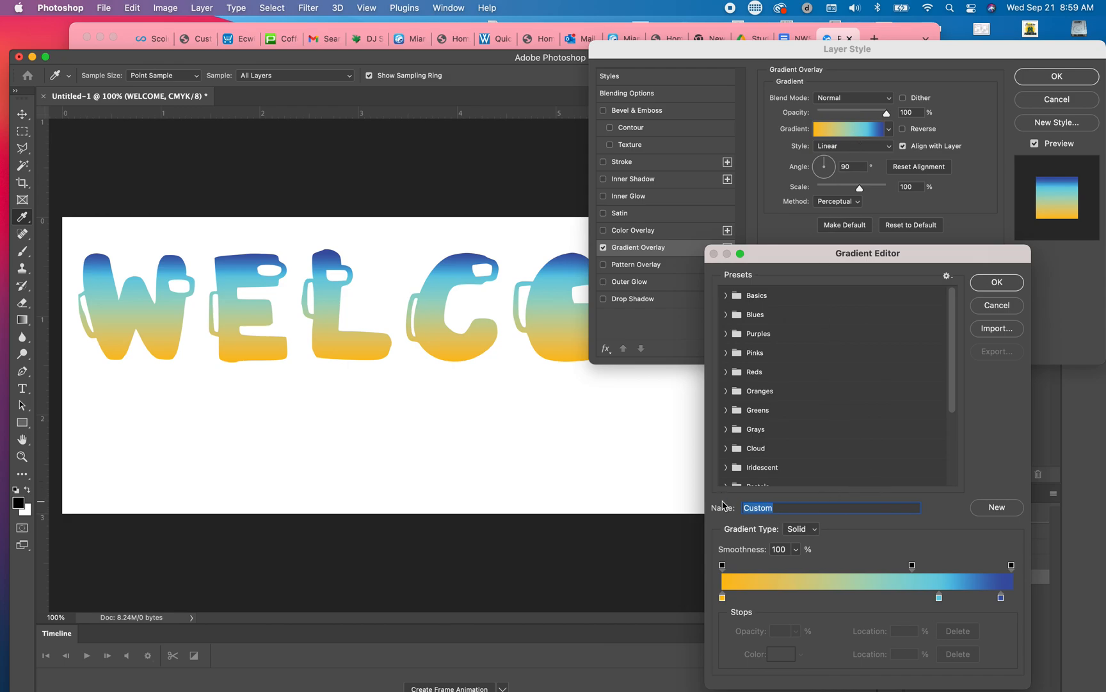
{"action": "type", "text": "Test"}
{"action": "left_click", "coordinate": [996, 510]}
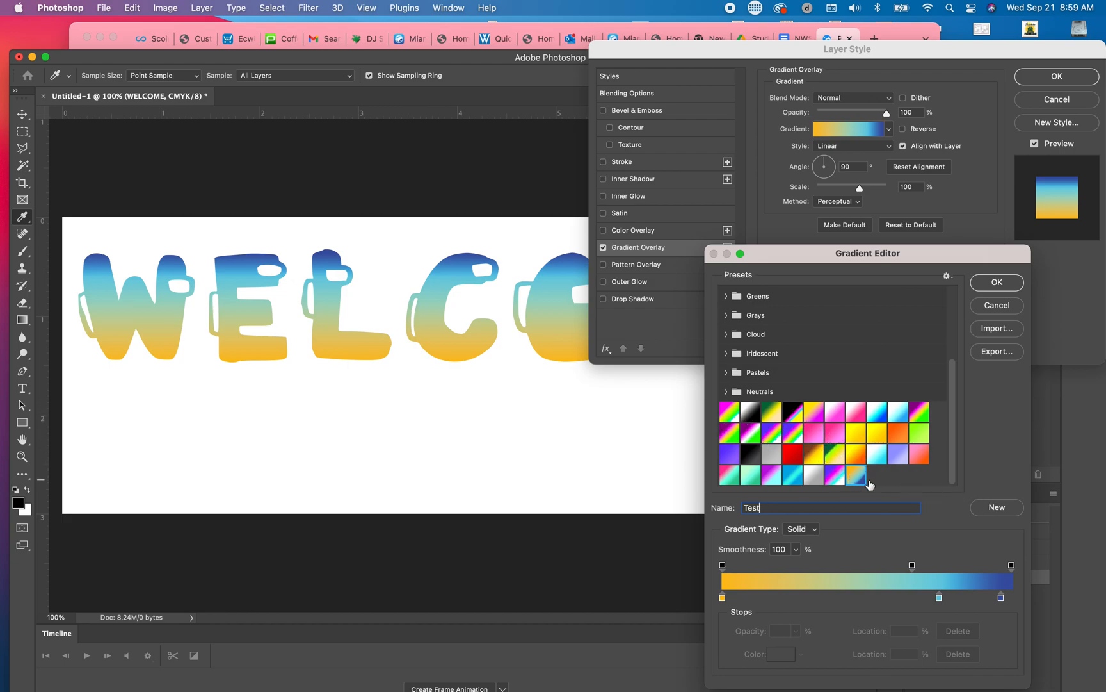
Try several other gradient presets on the WELCOME text, including the orange and green ones
{"action": "left_click", "coordinate": [856, 453]}
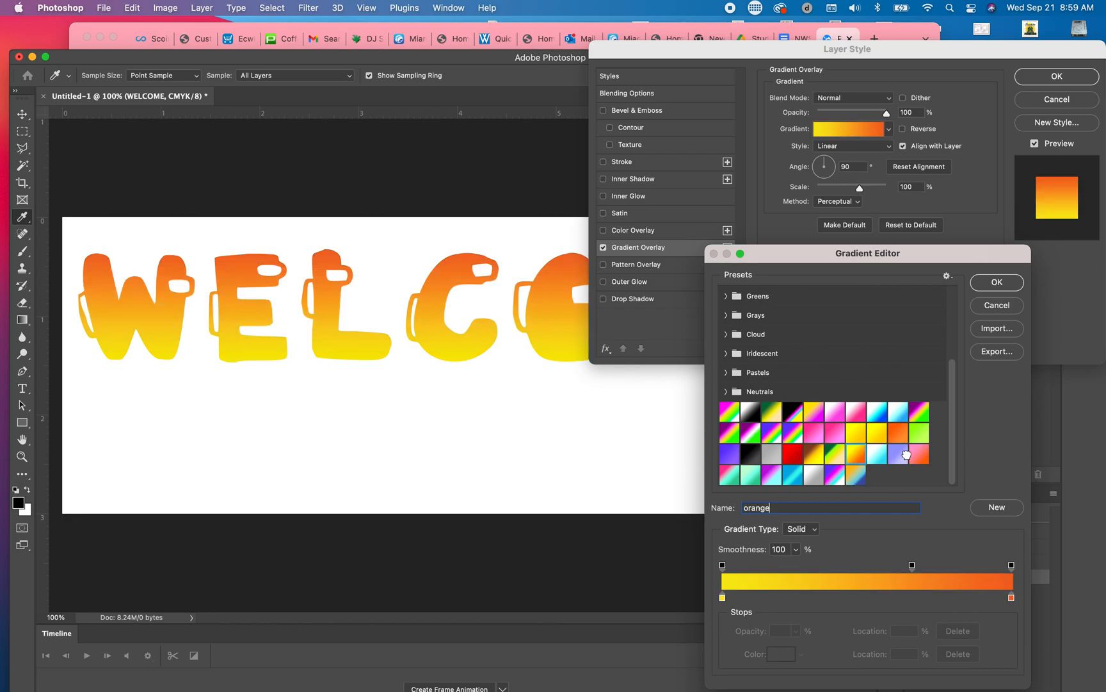
{"action": "left_click", "coordinate": [898, 456]}
{"action": "left_click", "coordinate": [919, 455]}
{"action": "left_click", "coordinate": [919, 434]}
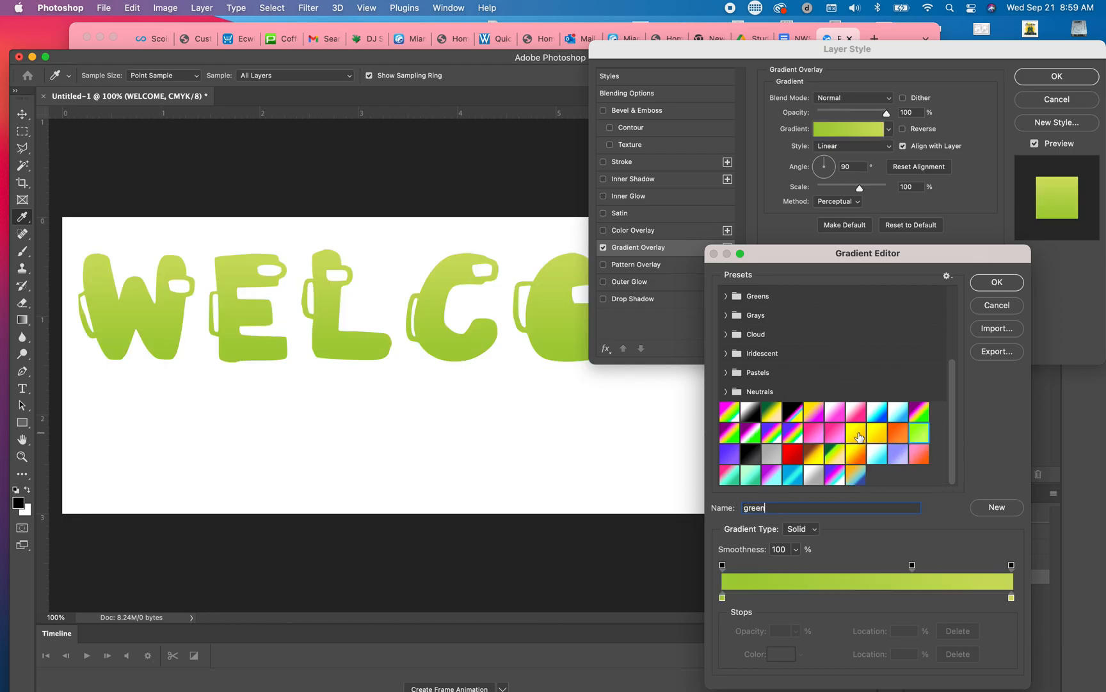
{"action": "left_click", "coordinate": [858, 436]}
Apply the saved Test gradient preset to the text and accept the gradient
{"action": "left_click", "coordinate": [857, 475]}
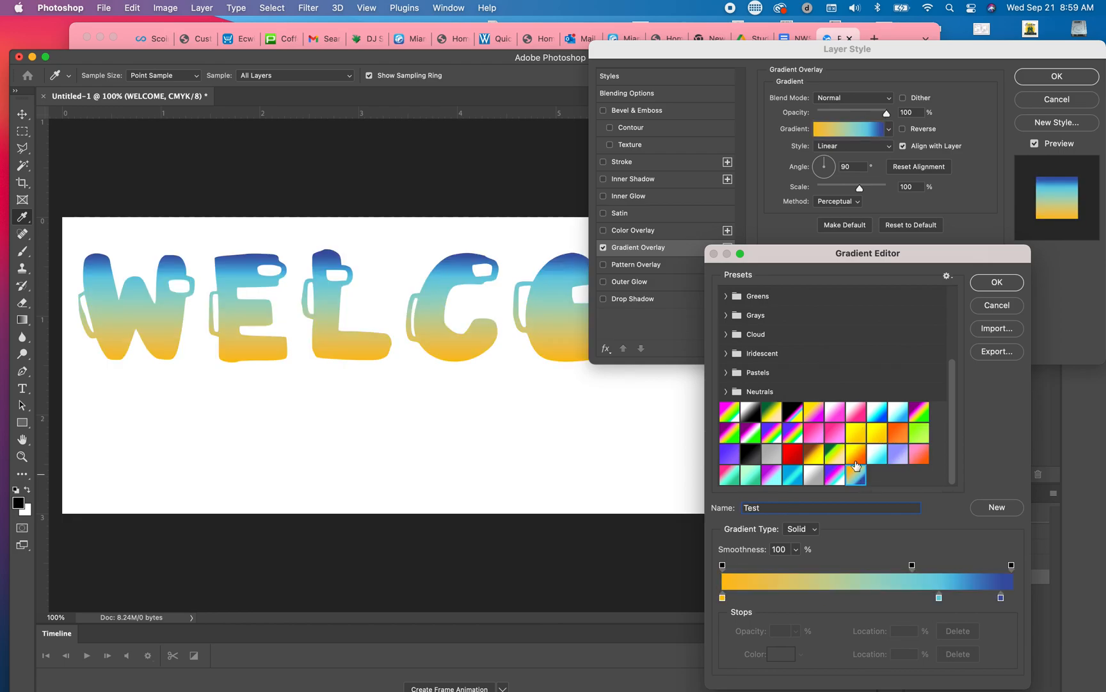
{"action": "left_click", "coordinate": [1008, 281]}
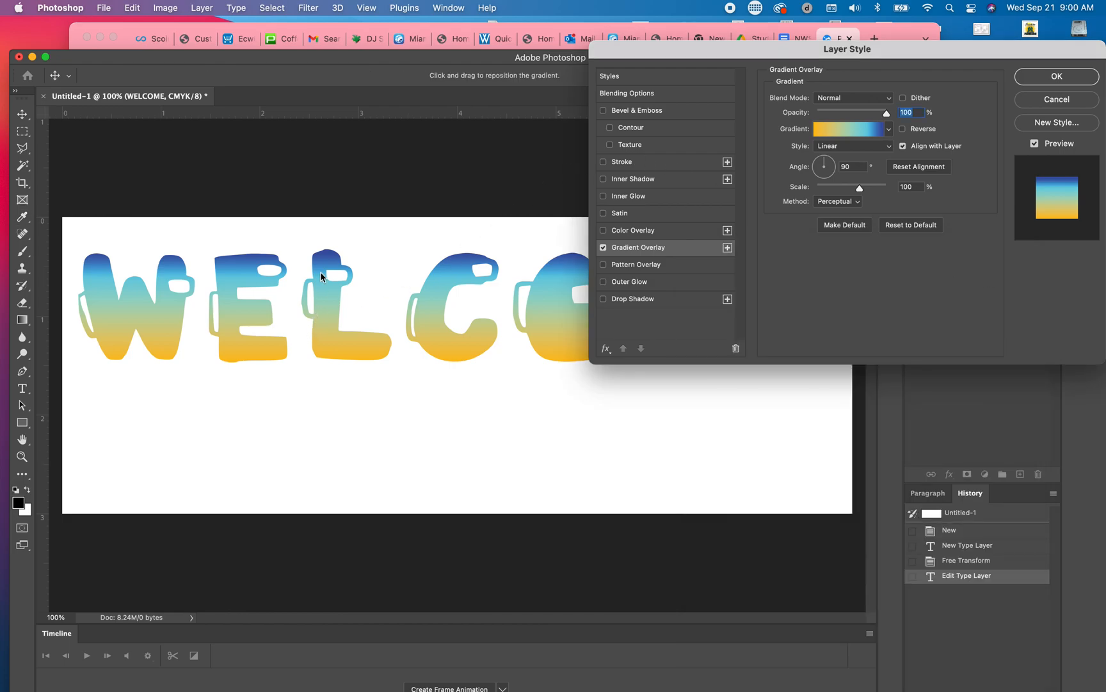
Add a black outside stroke of 13 px to the WELCOME text and accept the layer style
{"action": "left_click", "coordinate": [603, 162]}
{"action": "left_click", "coordinate": [662, 167]}
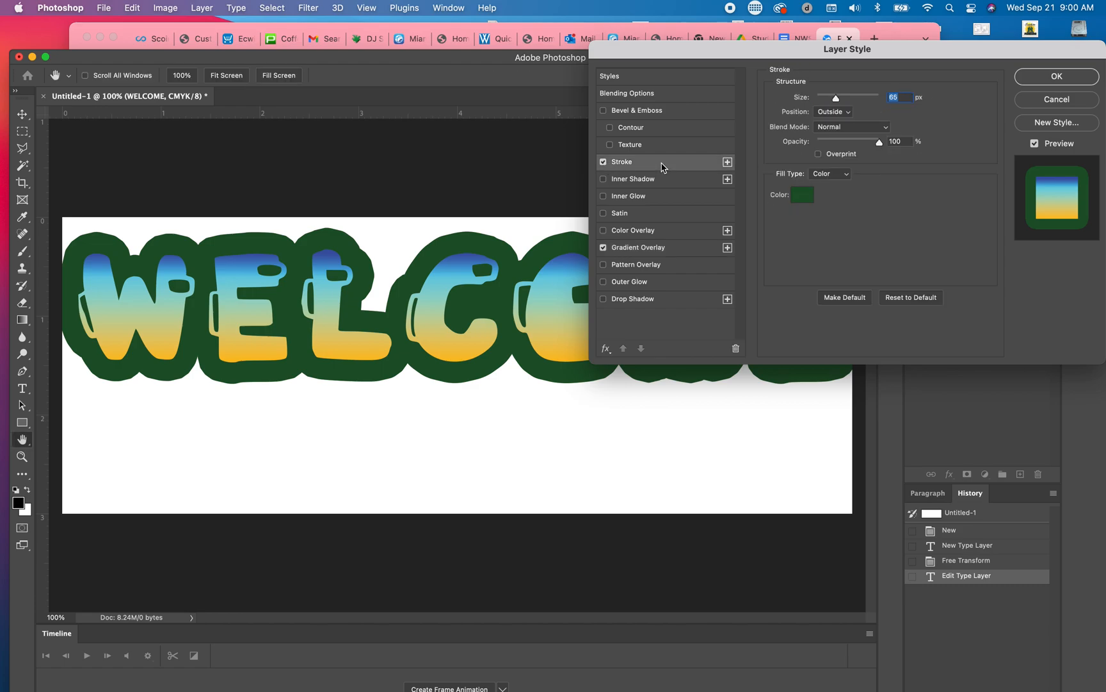
{"action": "left_click", "coordinate": [805, 194]}
{"action": "left_click_drag", "start_coordinate": [755, 511], "coordinate": [674, 622]}
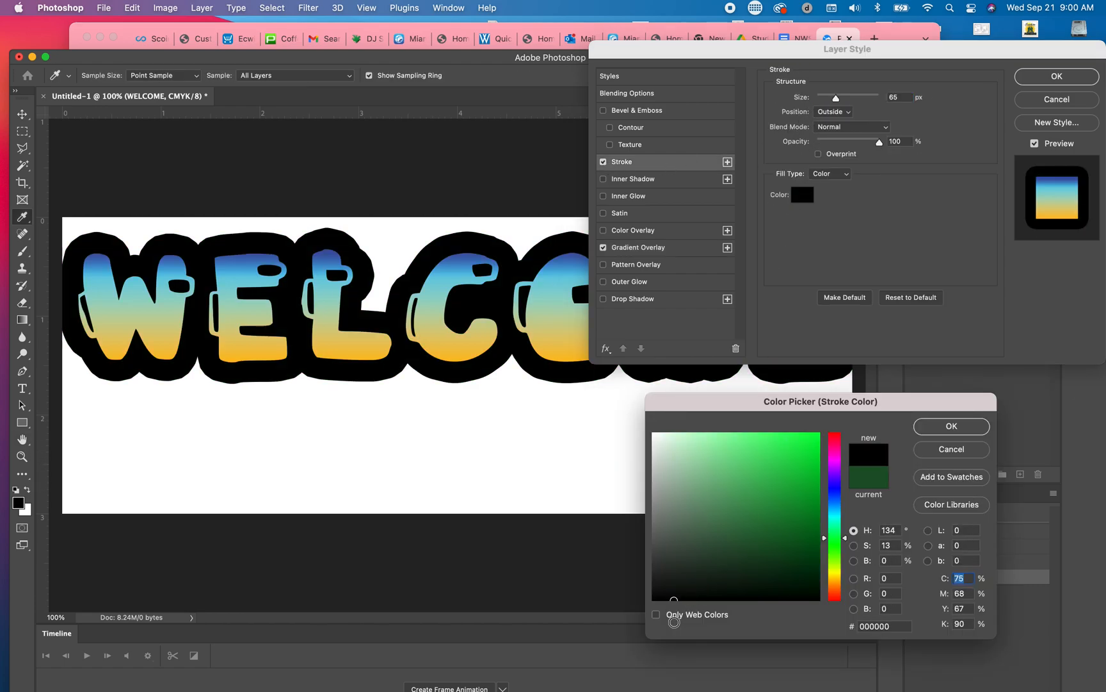
{"action": "left_click", "coordinate": [960, 429]}
{"action": "left_click_drag", "start_coordinate": [836, 101], "coordinate": [824, 101]}
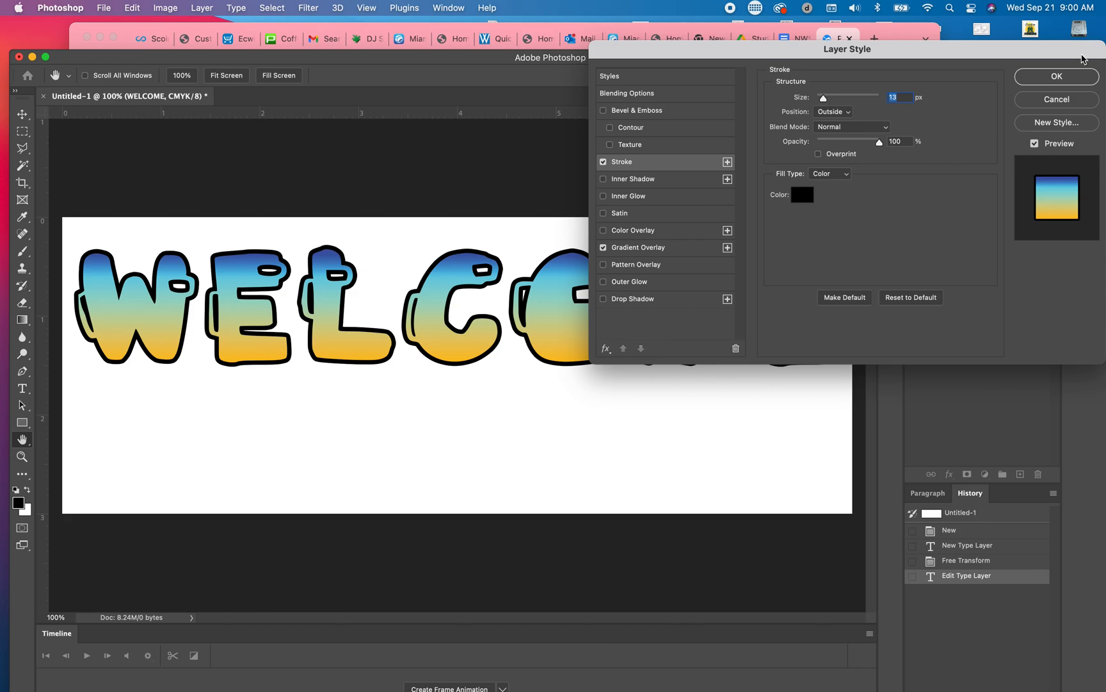
{"action": "left_click", "coordinate": [1050, 76]}
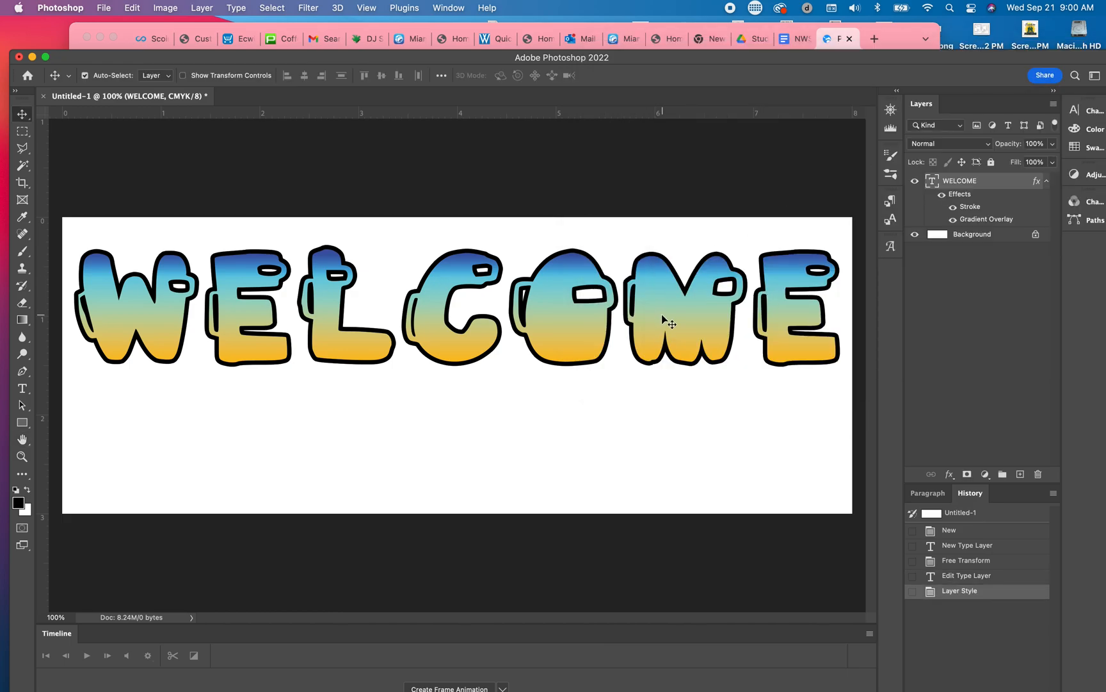
Scale the WELCOME text down proportionally to about 92% and shift it slightly right on the canvas
{"action": "key", "text": "super+t"}
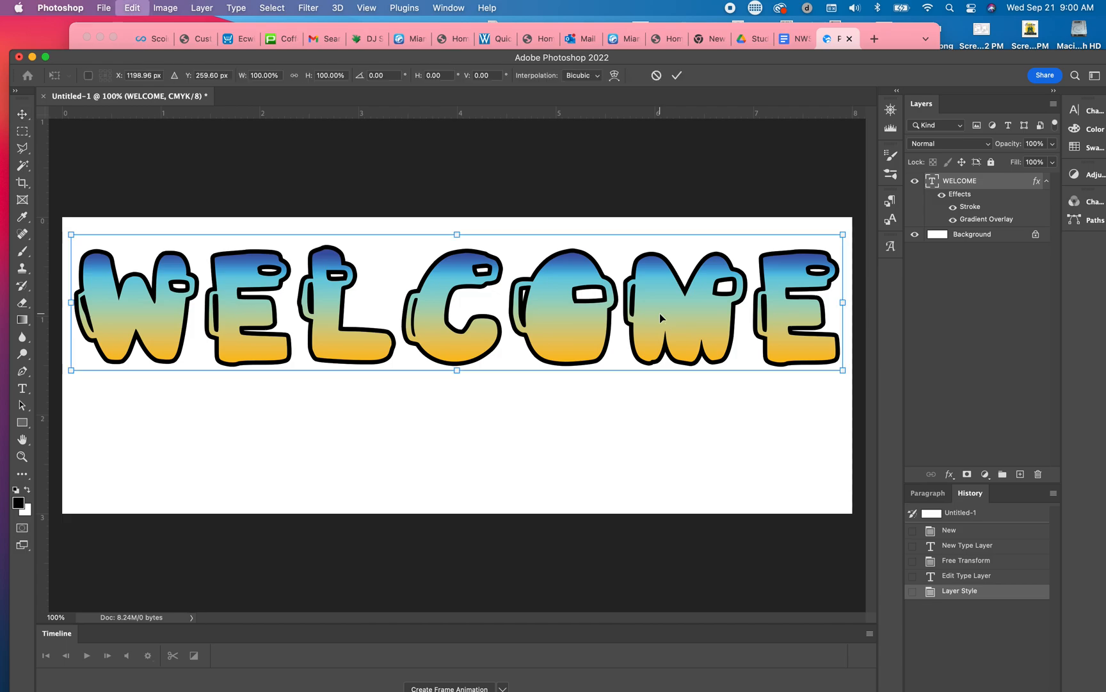
{"action": "left_click_drag", "start_coordinate": [843, 372], "coordinate": [782, 363]}
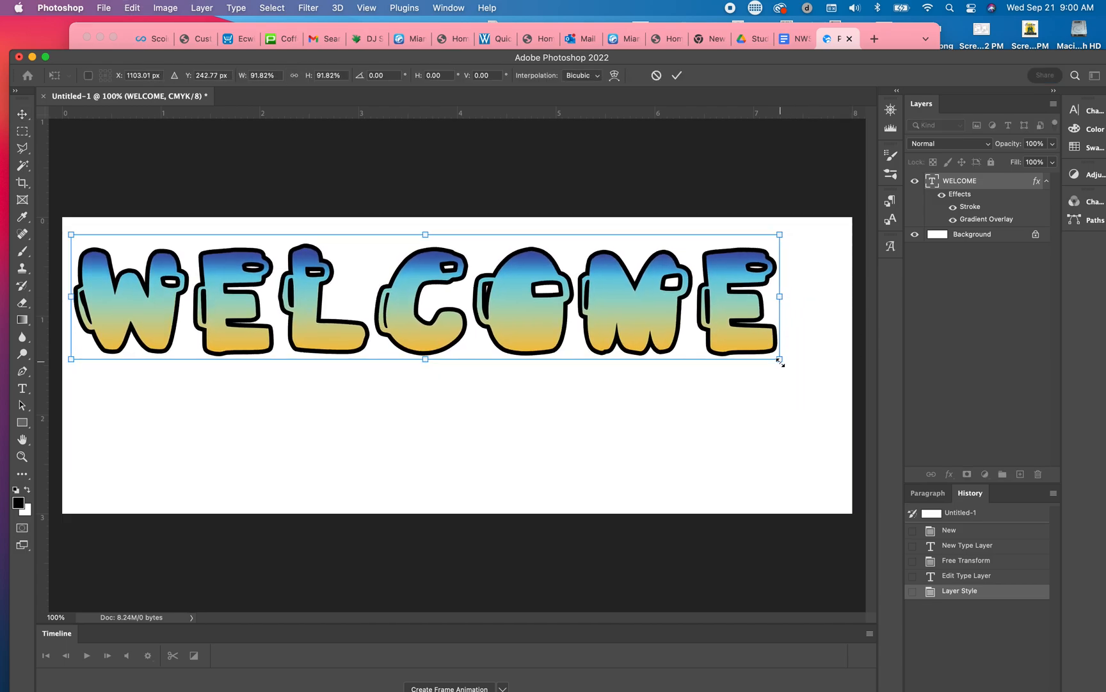
{"action": "key", "text": "Return"}
{"action": "left_click_drag", "start_coordinate": [543, 331], "coordinate": [556, 331]}
Duplicate the WELCOME text layer within the same document, keeping the suggested name "WELCOME copy"
{"action": "right_click", "coordinate": [1008, 184]}
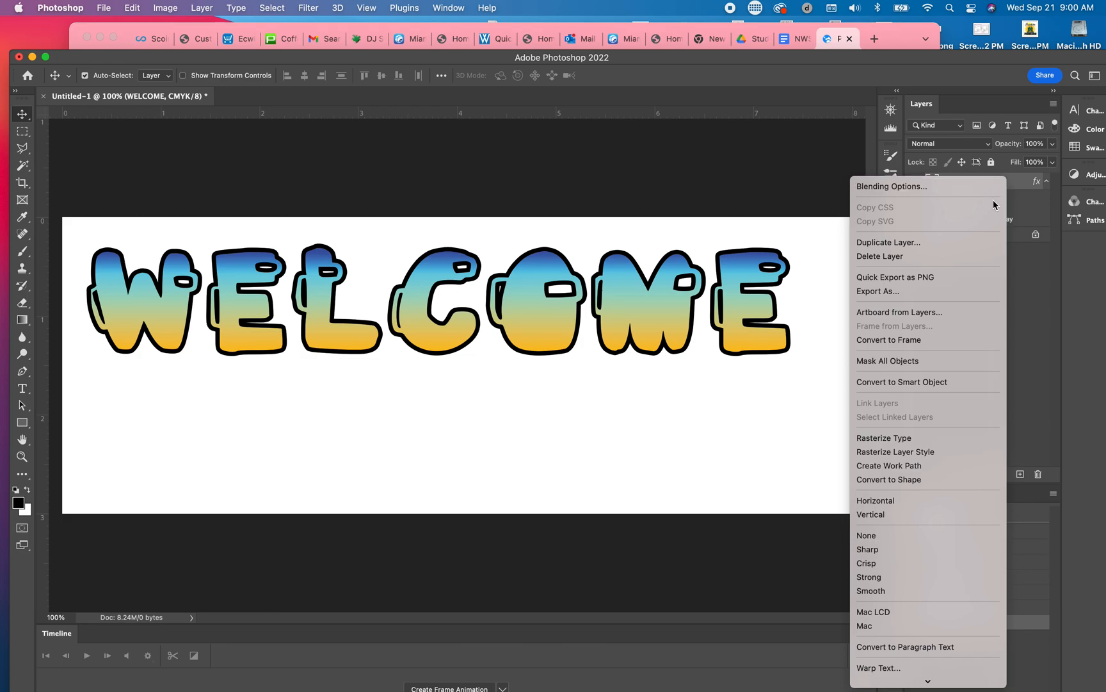
{"action": "left_click", "coordinate": [963, 242]}
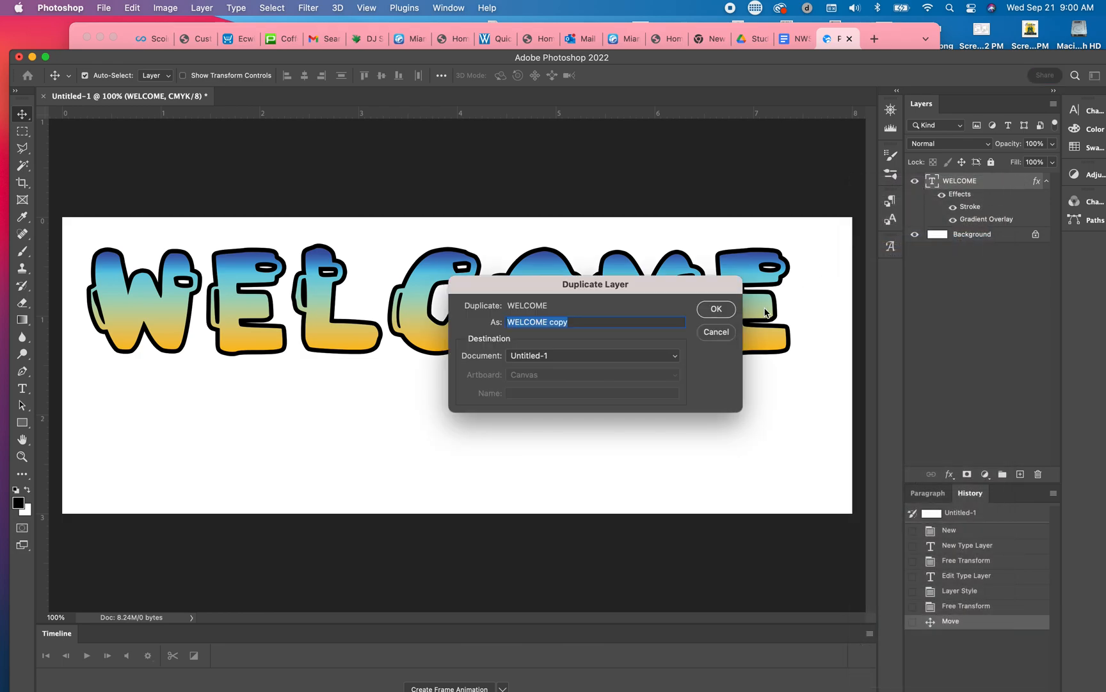
{"action": "left_click", "coordinate": [718, 310]}
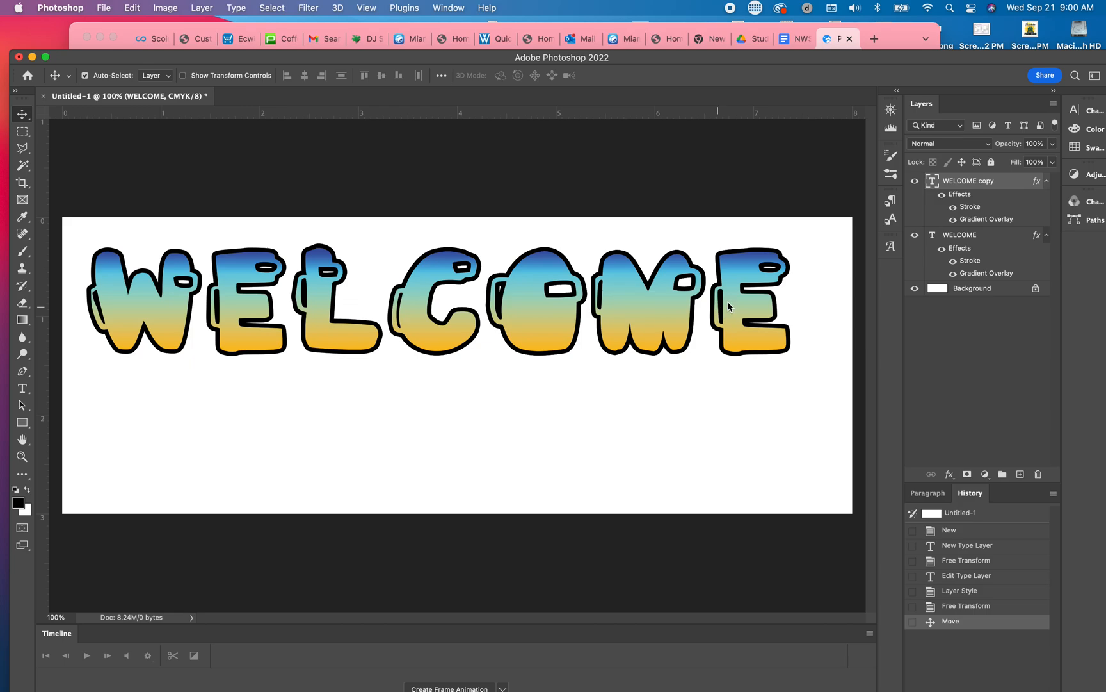
Set the stroke of the lower WELCOME layer to bright green 00ff8f with a size of 29 px
{"action": "left_click", "coordinate": [991, 237]}
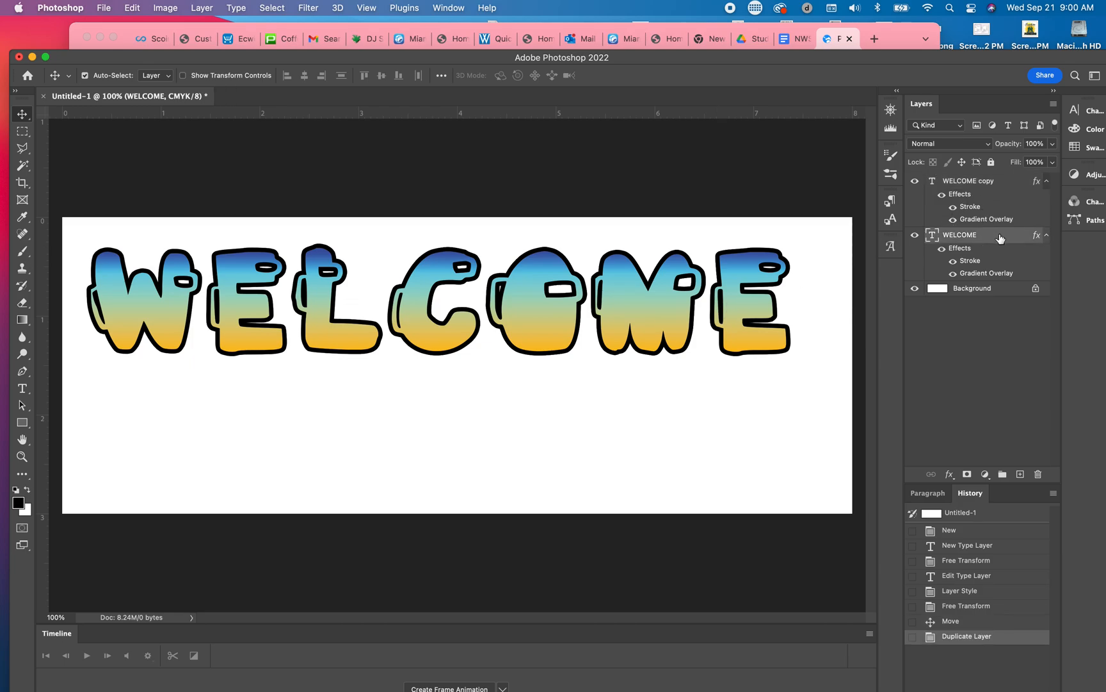
{"action": "double_click", "coordinate": [1009, 241]}
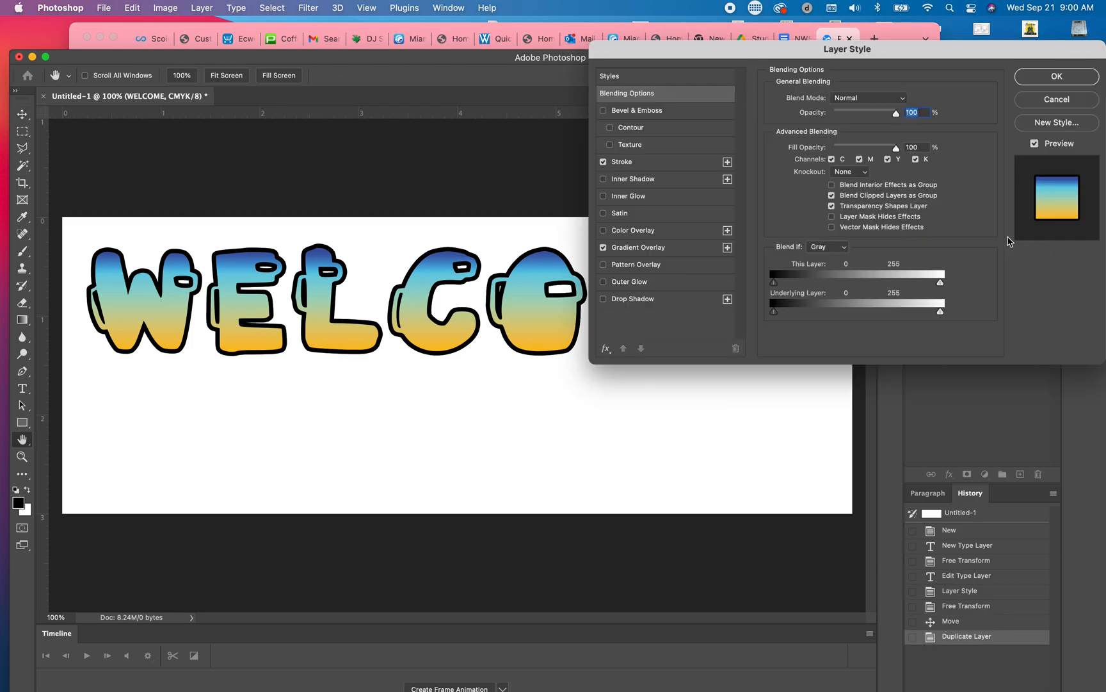
{"action": "left_click", "coordinate": [665, 166]}
{"action": "left_click", "coordinate": [804, 195]}
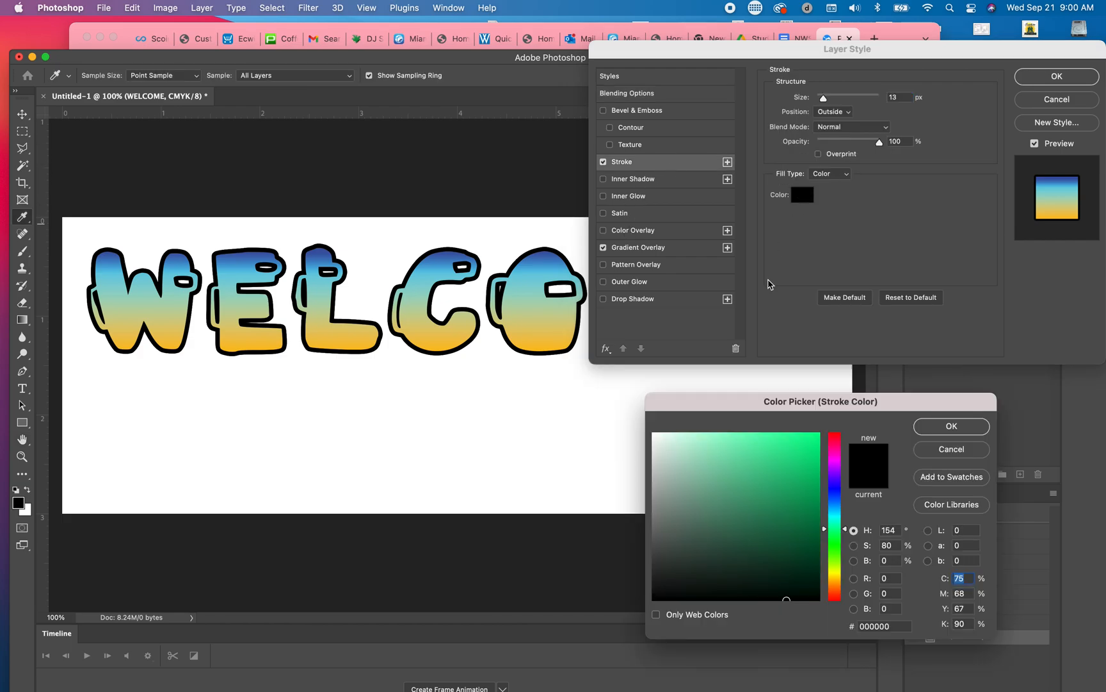
{"action": "left_click_drag", "start_coordinate": [787, 465], "coordinate": [819, 433]}
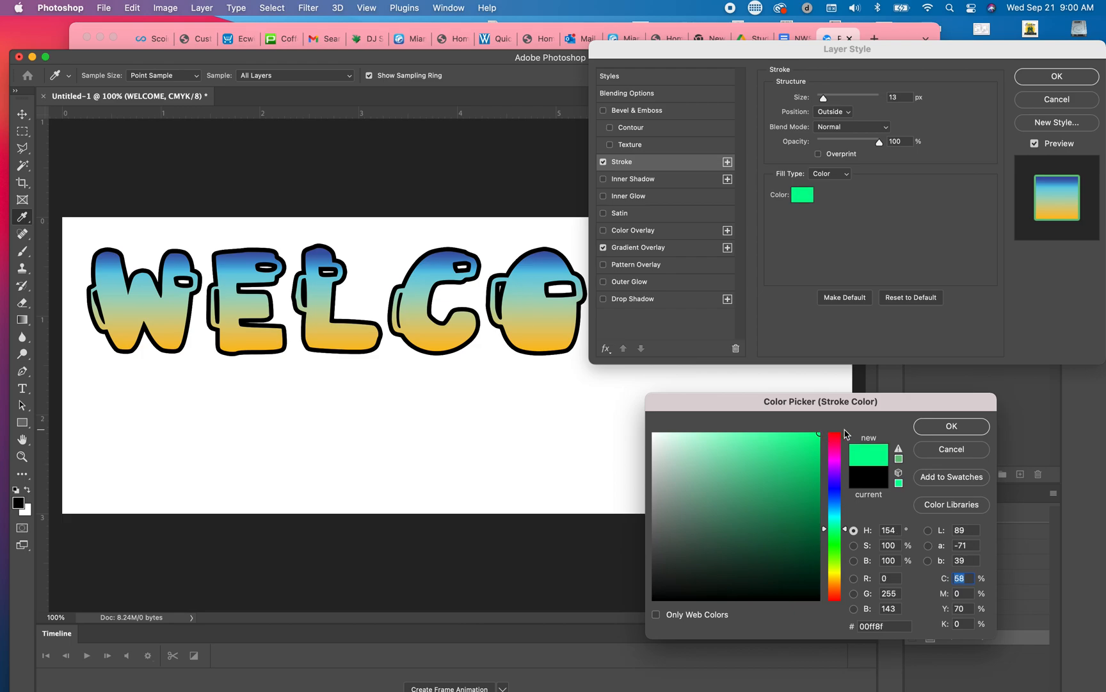
{"action": "left_click", "coordinate": [934, 429]}
{"action": "left_click_drag", "start_coordinate": [826, 105], "coordinate": [827, 101]}
Change the lower WELCOME layer's stroke color to yellow fff000 and accept the layer style
{"action": "left_click", "coordinate": [801, 195]}
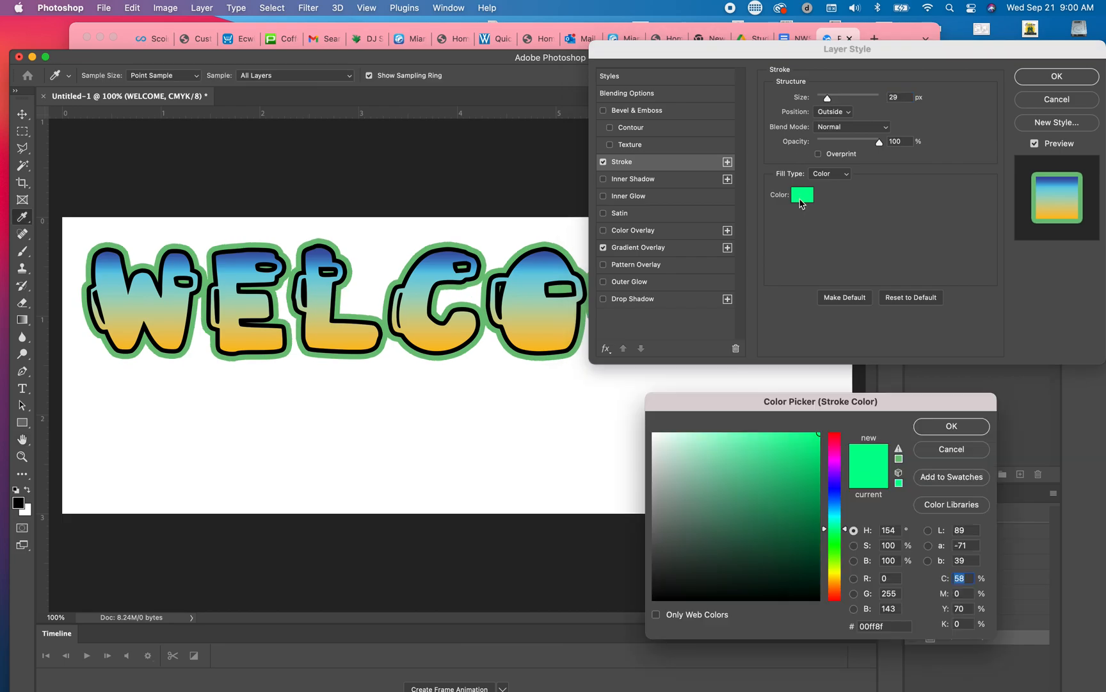
{"action": "left_click", "coordinate": [830, 573]}
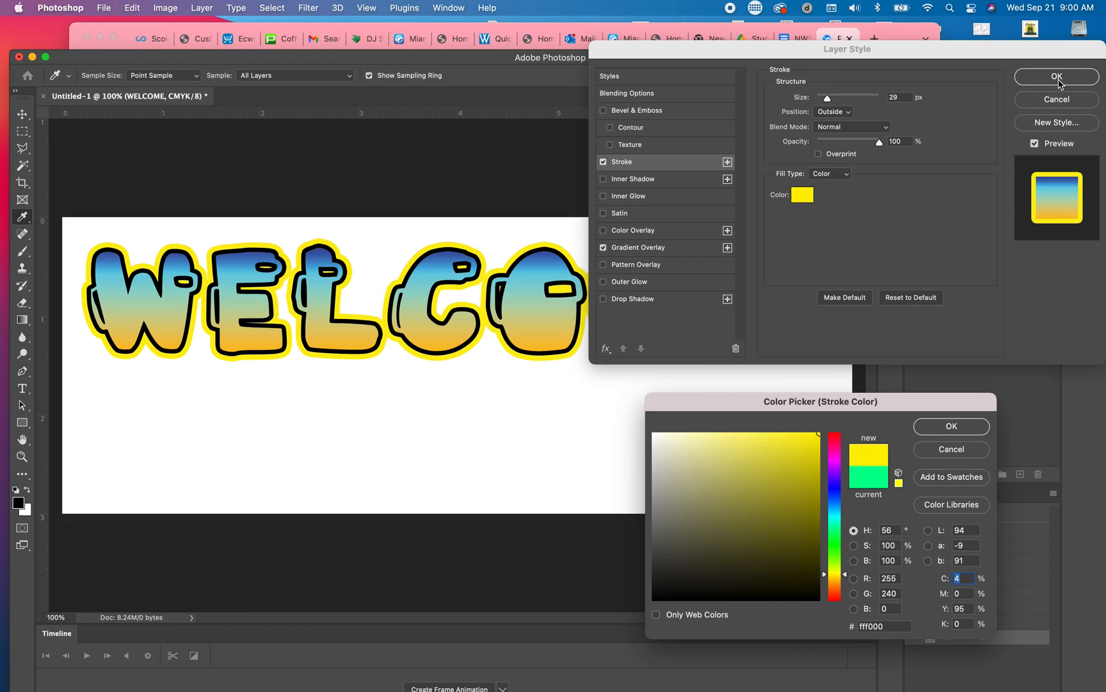
{"action": "left_click", "coordinate": [953, 427]}
{"action": "left_click", "coordinate": [1051, 78]}
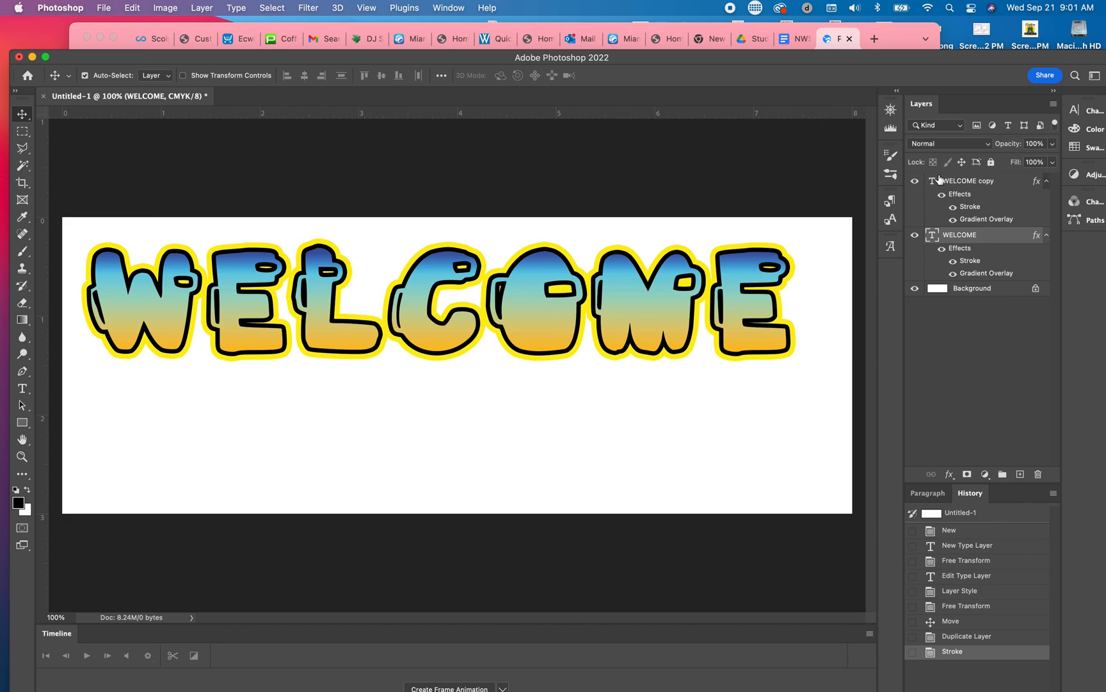
Link the WELCOME and WELCOME copy layers and move them together slightly right and up to center the text horizontally
{"action": "left_click", "coordinate": [1006, 188]}
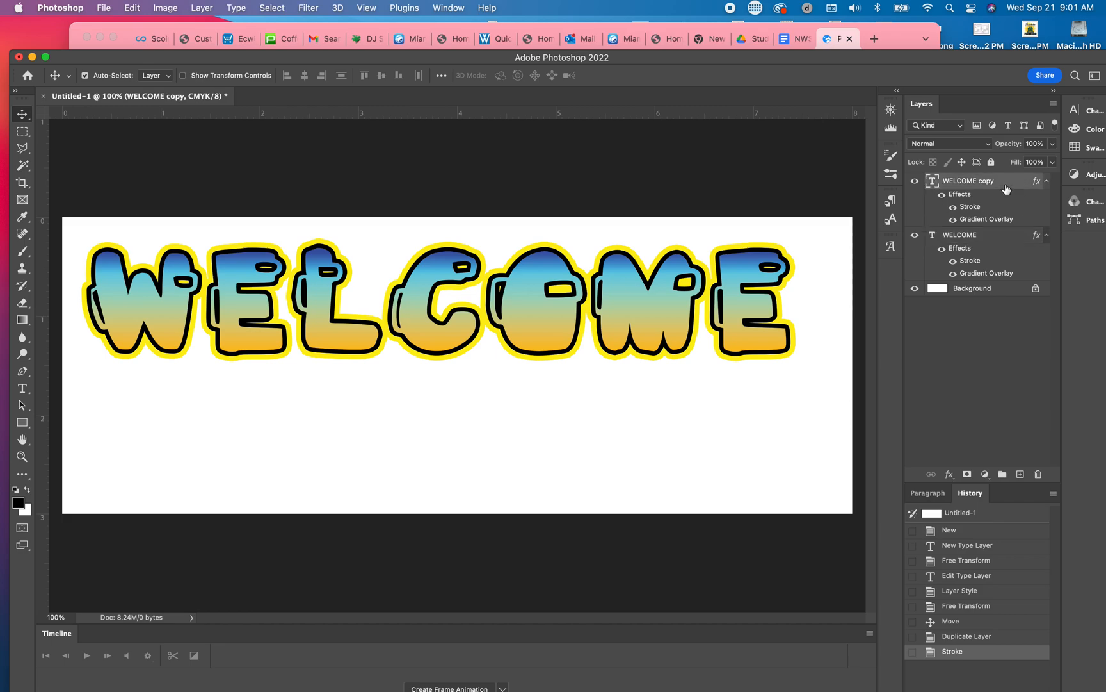
{"action": "left_click", "coordinate": [1018, 239], "text": "shift"}
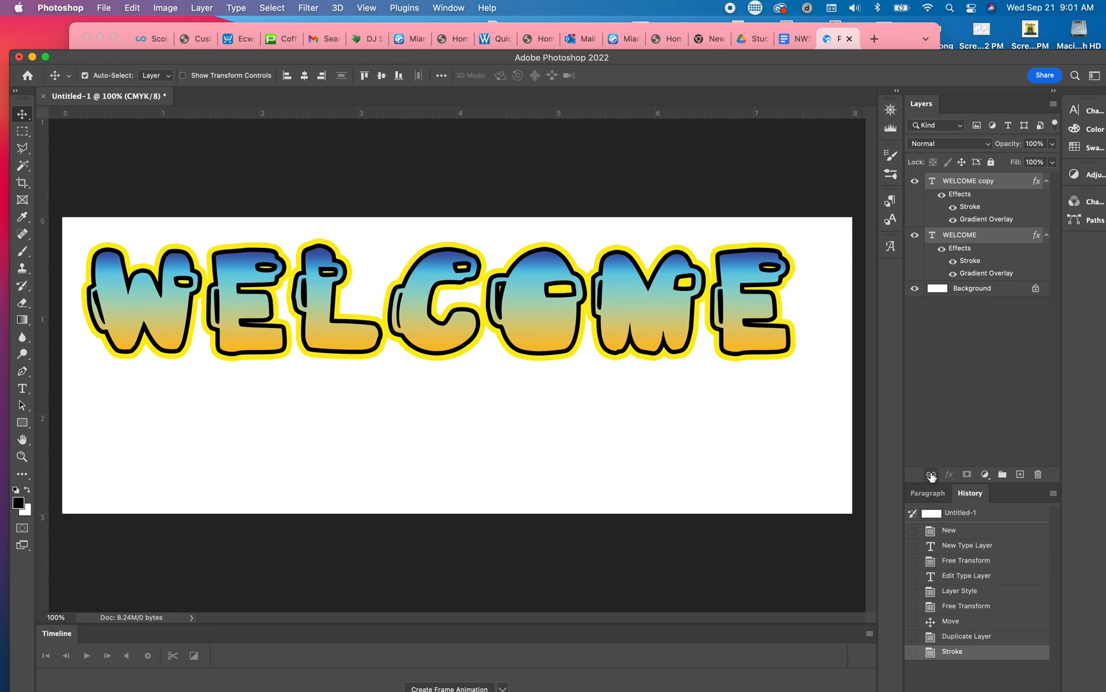
{"action": "left_click", "coordinate": [932, 475]}
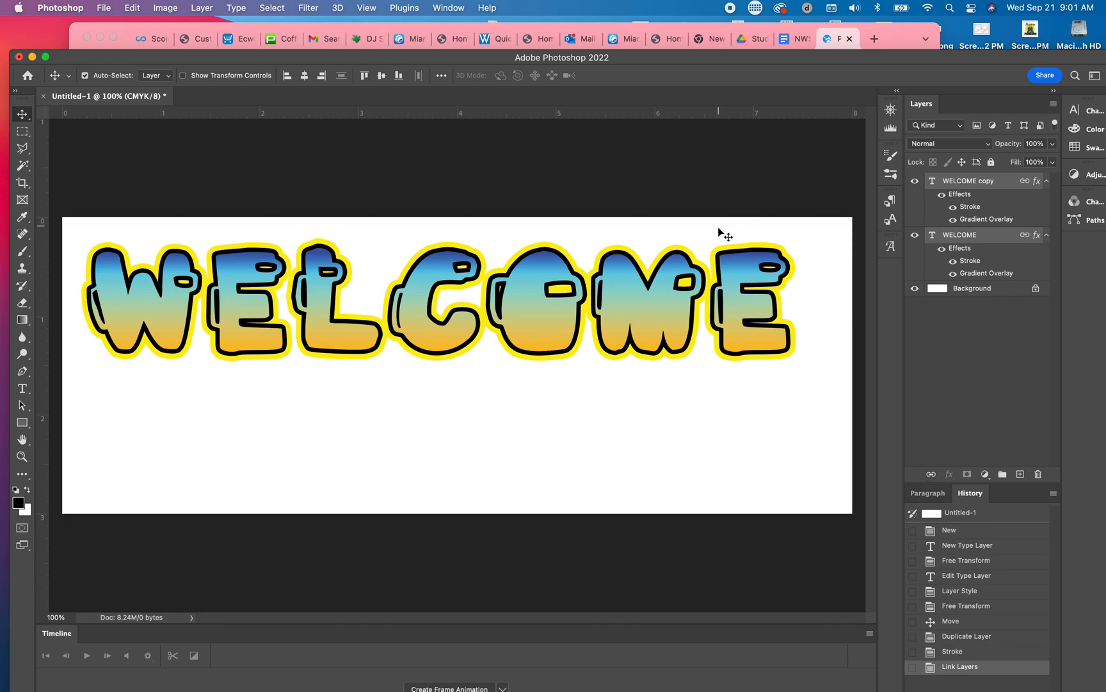
{"action": "left_click_drag", "start_coordinate": [741, 276], "coordinate": [767, 272]}
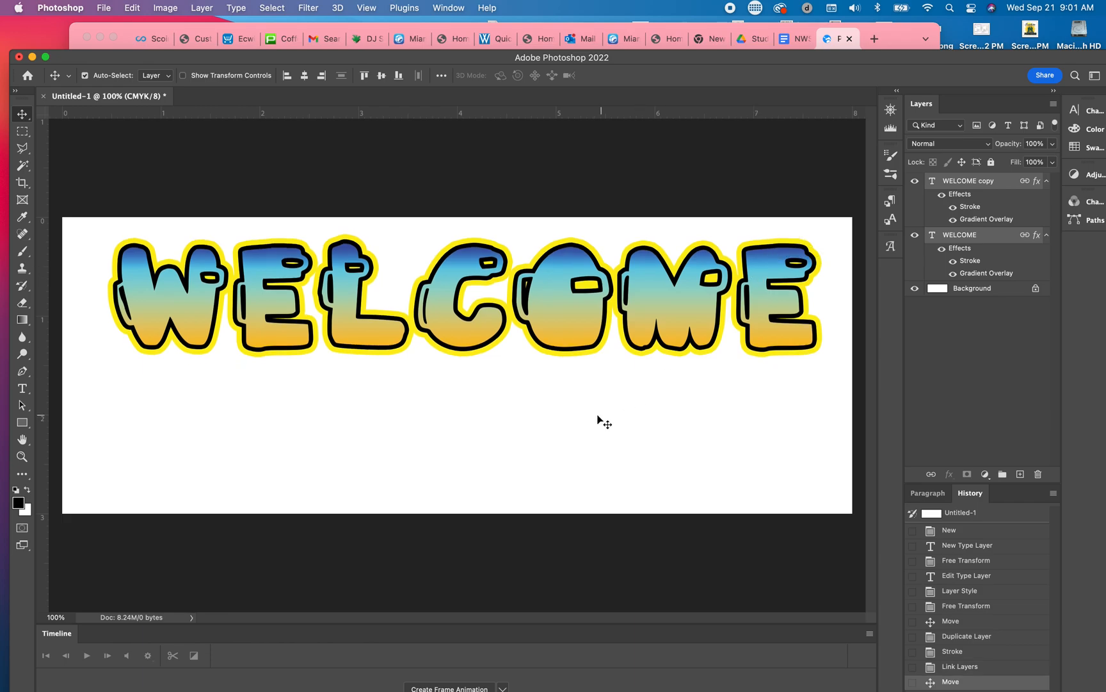
Crop the canvas closely around the WELCOME text to about 7.4 × 1.6 inches and hide the Background layer
{"action": "left_click", "coordinate": [23, 183]}
{"action": "left_click_drag", "start_coordinate": [457, 510], "coordinate": [459, 444]}
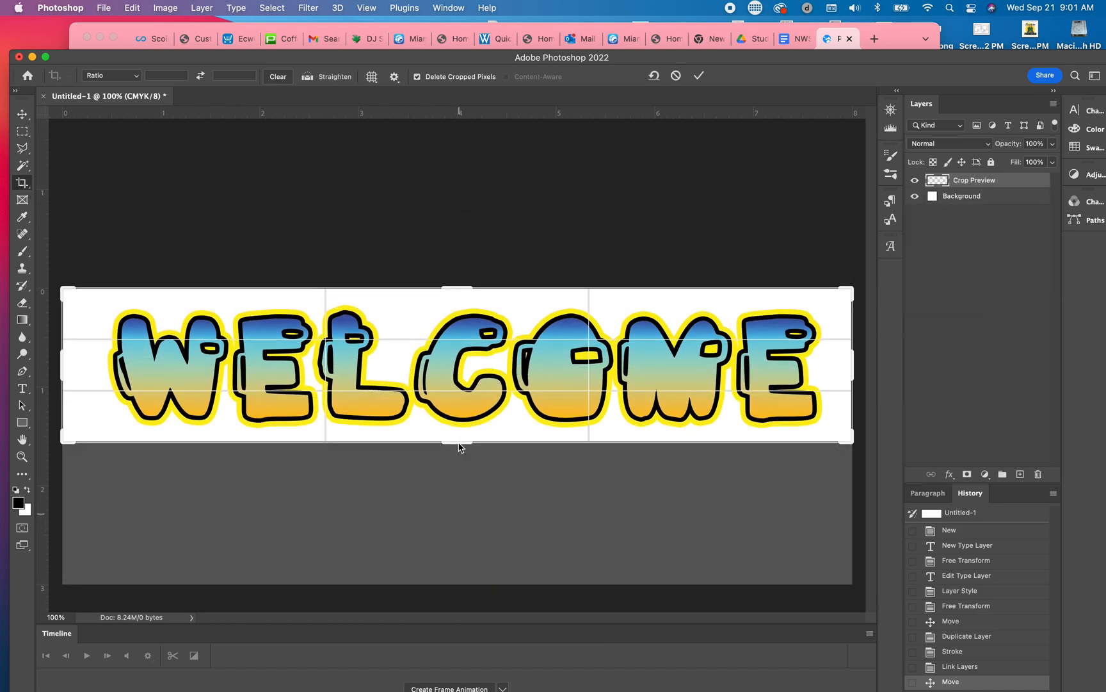
{"action": "left_click_drag", "start_coordinate": [61, 362], "coordinate": [82, 365]}
{"action": "left_click_drag", "start_coordinate": [833, 367], "coordinate": [824, 368]}
{"action": "key", "text": "Return"}
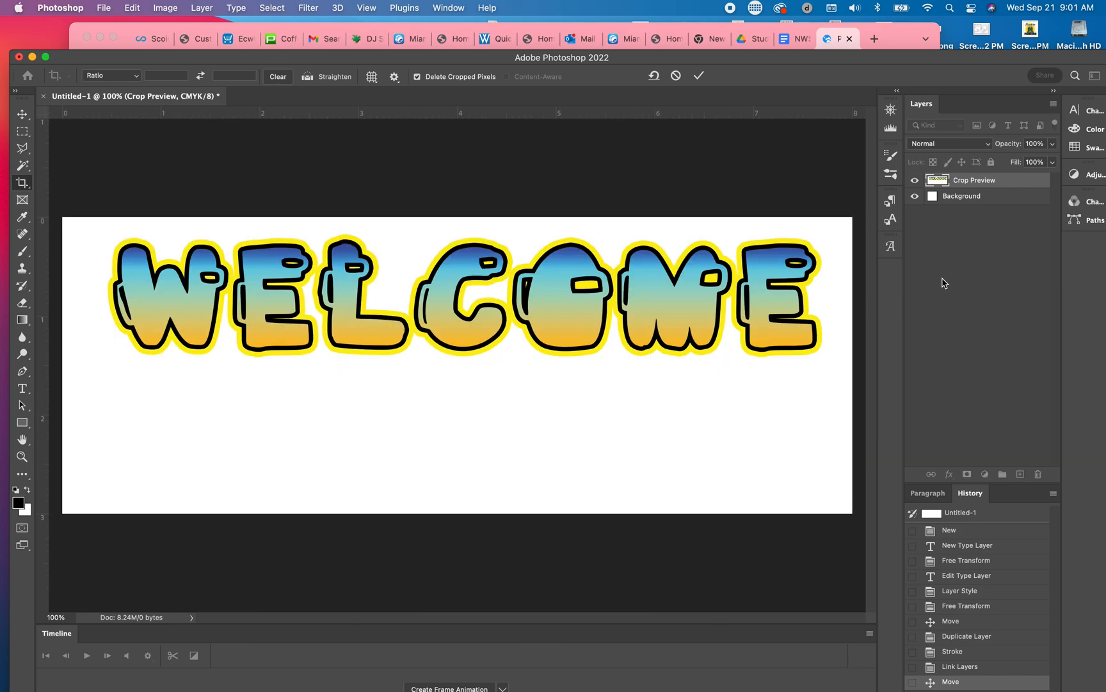
{"action": "left_click", "coordinate": [915, 289]}
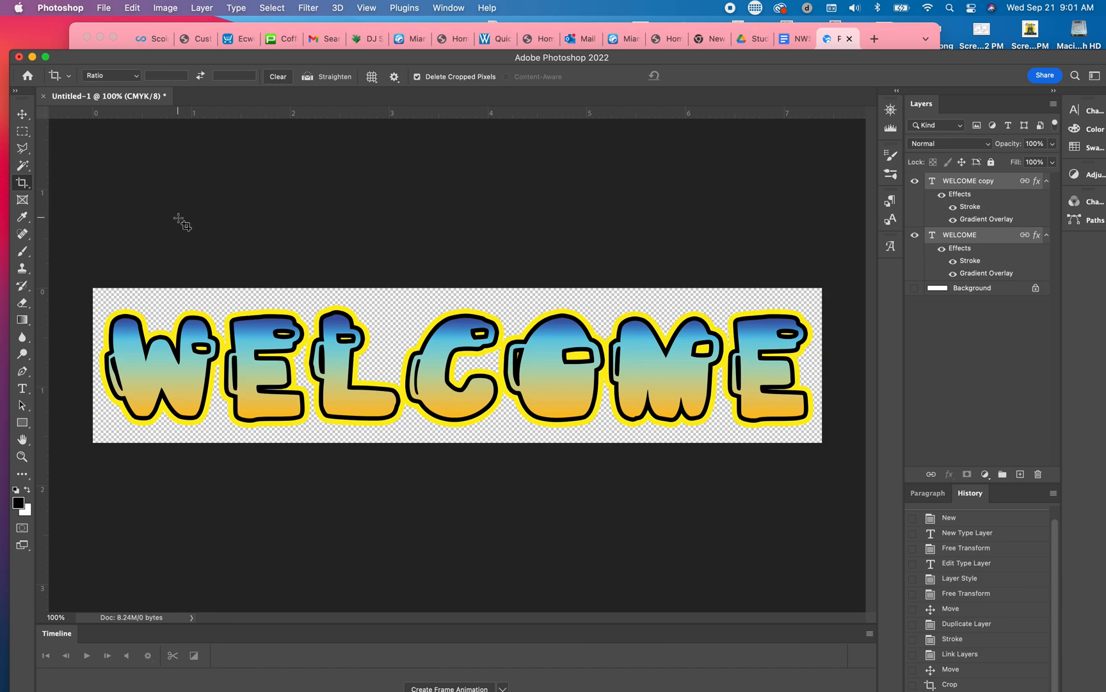
Quick-export the transparent design as a PNG named Welcome.png to the Desktop
{"action": "left_click", "coordinate": [22, 115]}
{"action": "left_click", "coordinate": [104, 8]}
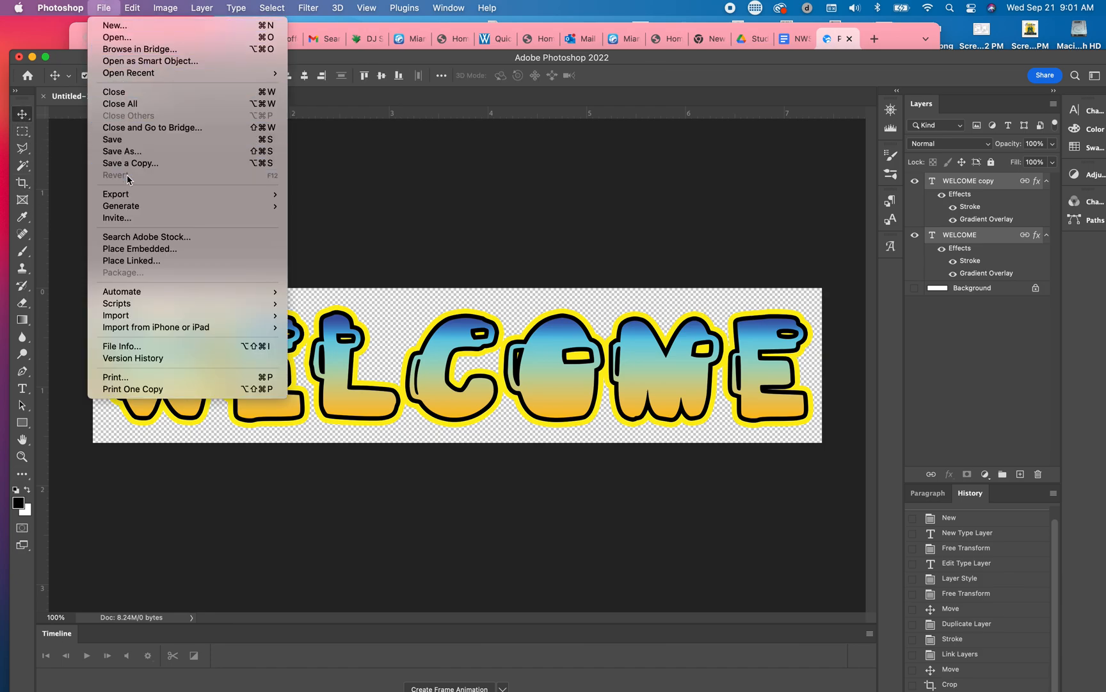
{"action": "mouse_move", "coordinate": [282, 194]}
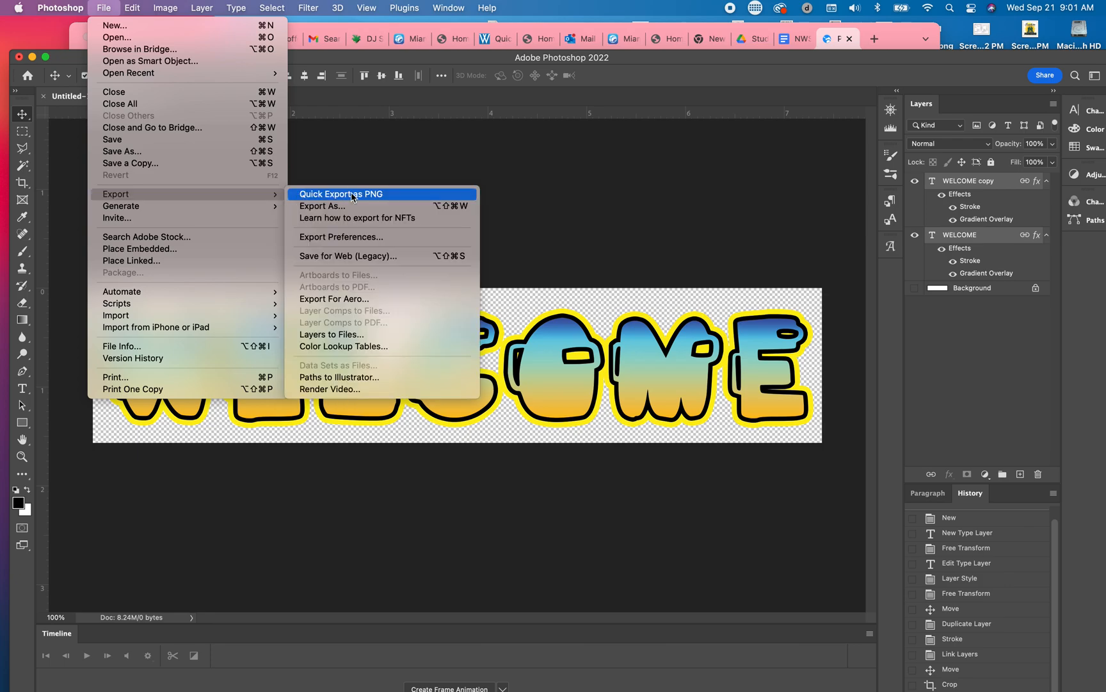
{"action": "left_click", "coordinate": [353, 195]}
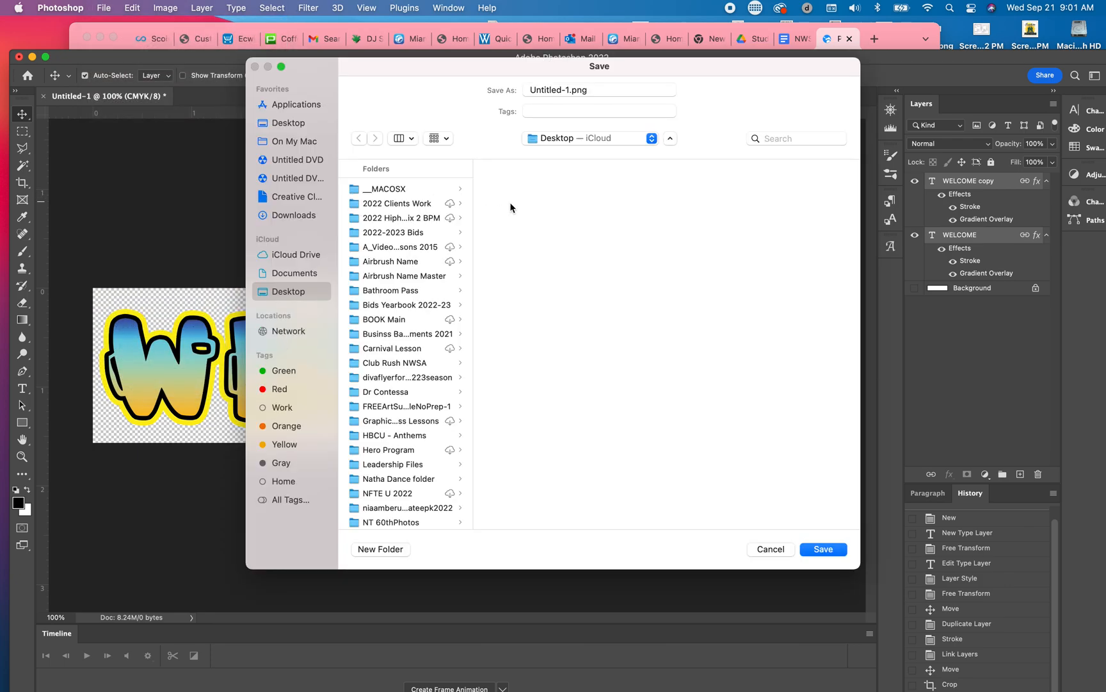
{"action": "left_click", "coordinate": [290, 123]}
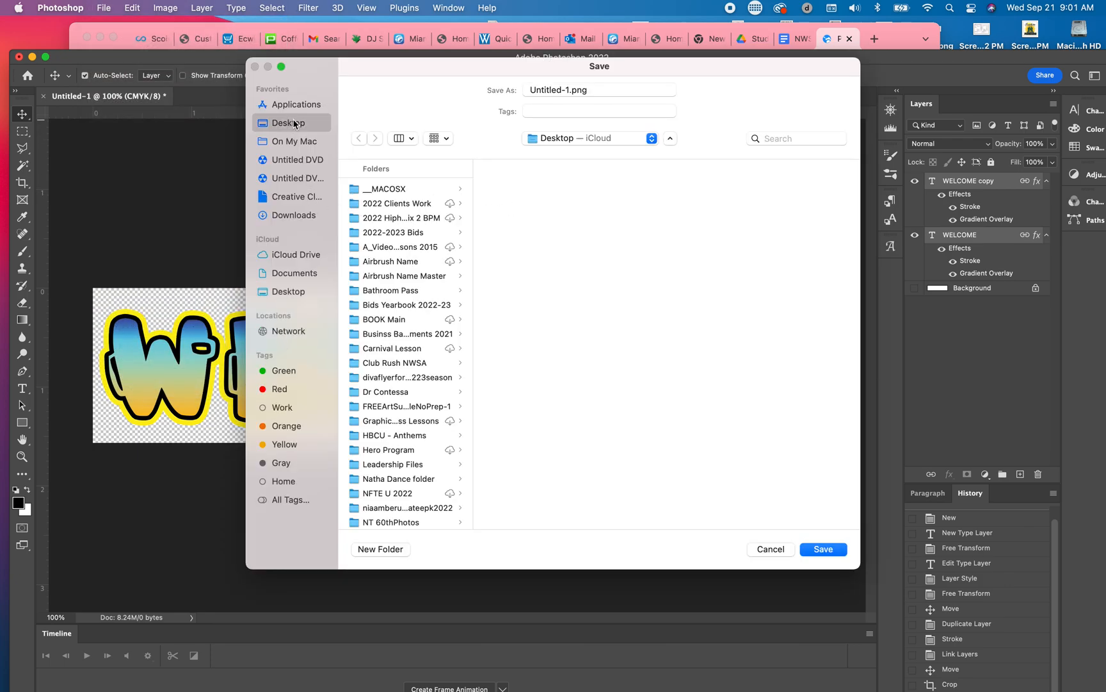
{"action": "left_click", "coordinate": [569, 90]}
{"action": "left_click_drag", "start_coordinate": [569, 90], "coordinate": [435, 82]}
{"action": "type", "text": "Welcome"}
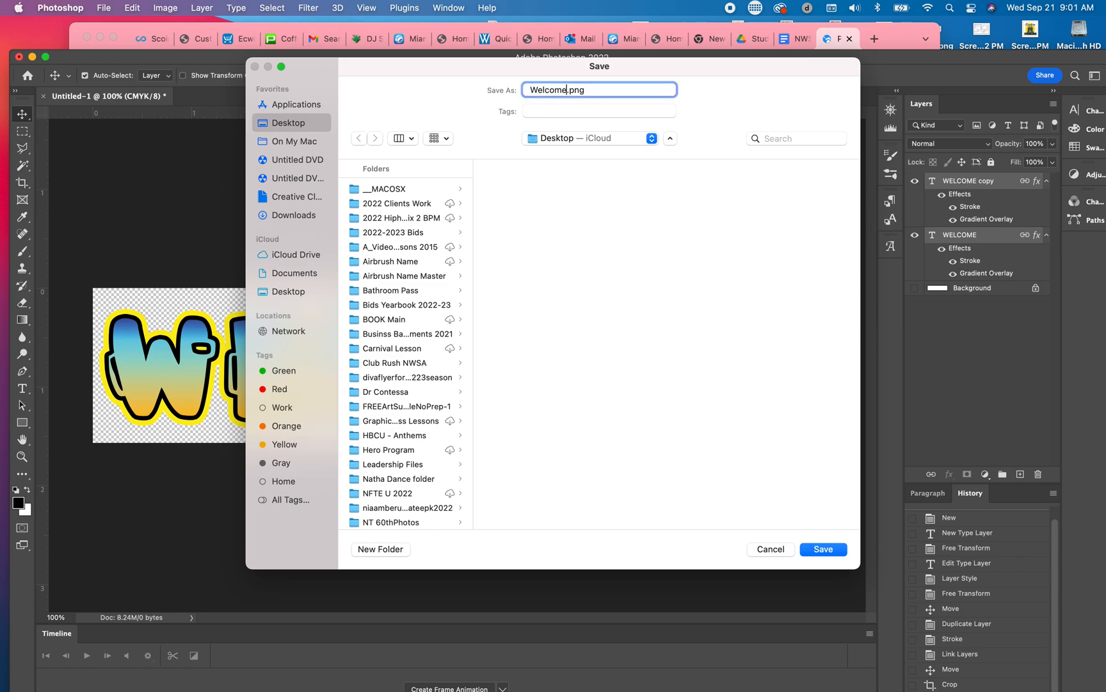
{"action": "left_click", "coordinate": [824, 550]}
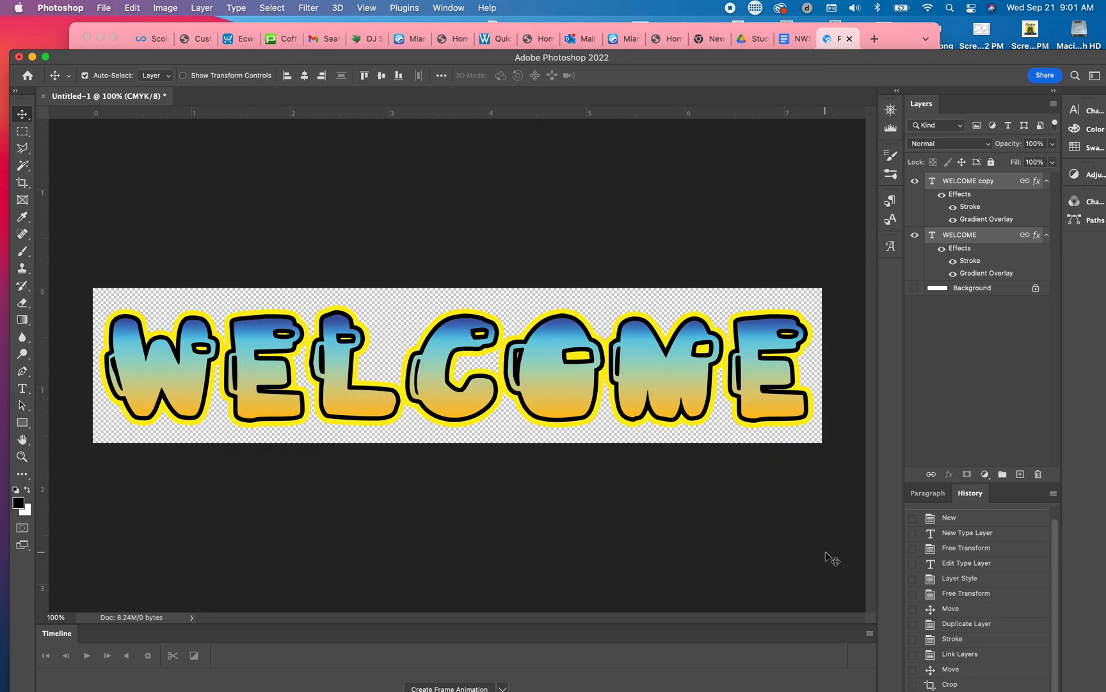
Move the Photoshop window out of the way and switch to the Creator Studio yearbook editor in Chrome
{"action": "left_click_drag", "start_coordinate": [664, 63], "coordinate": [652, 327]}
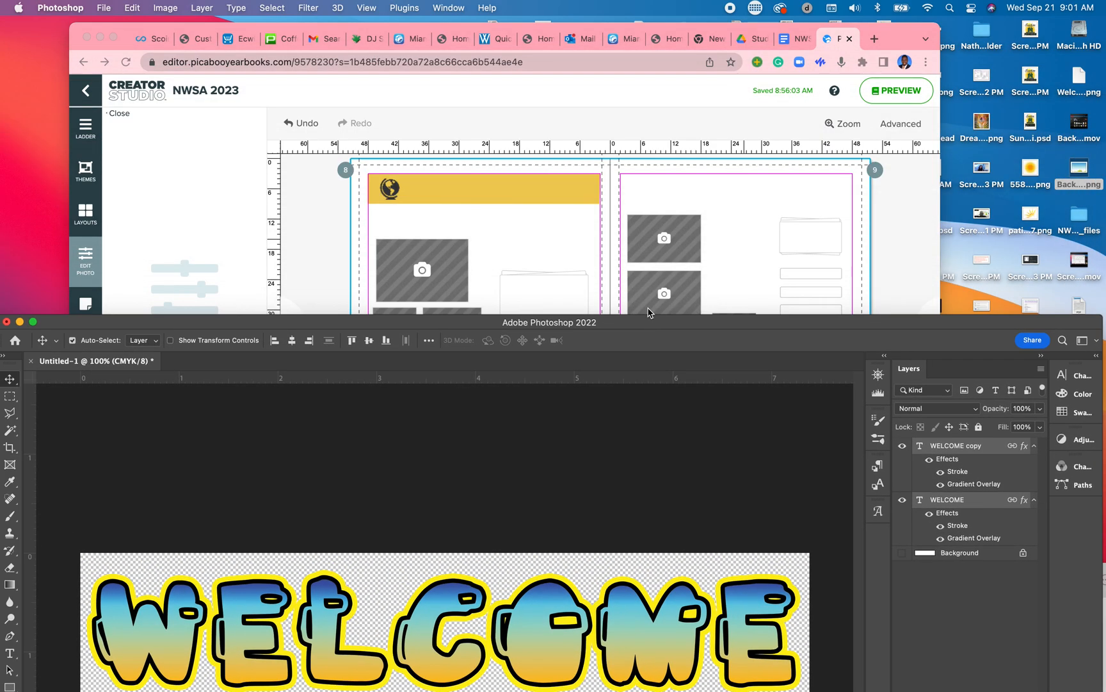
{"action": "left_click", "coordinate": [664, 112]}
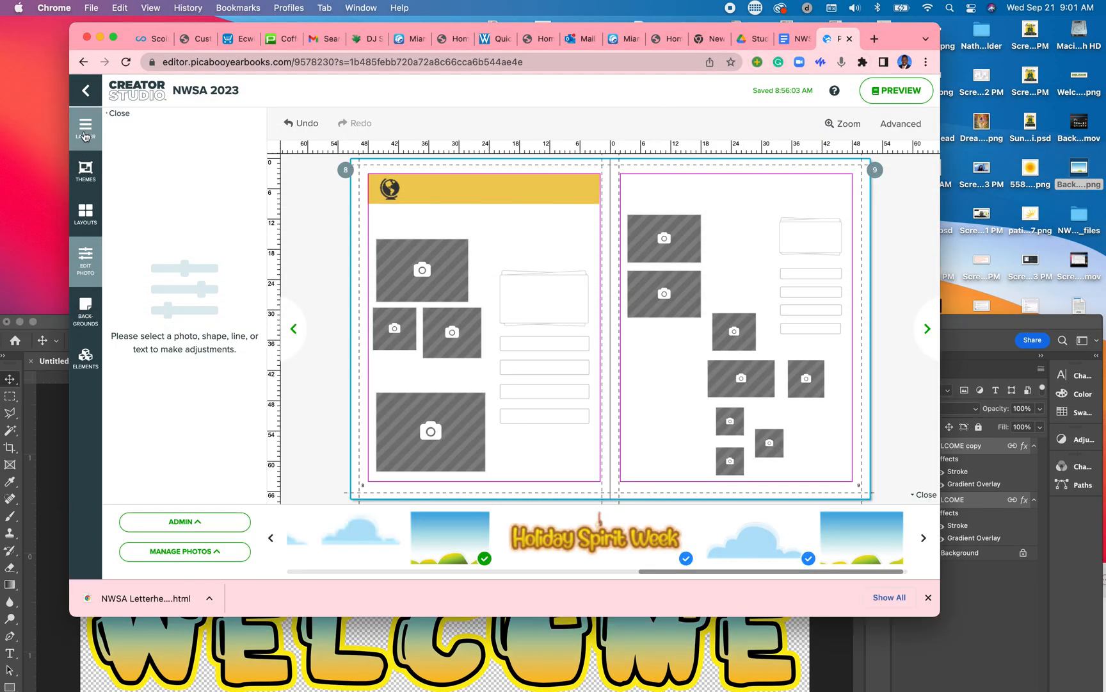
Upload Welcome.png from the Desktop to the Admin folder of the NWSA 2023 project's photos
{"action": "left_click", "coordinate": [85, 97]}
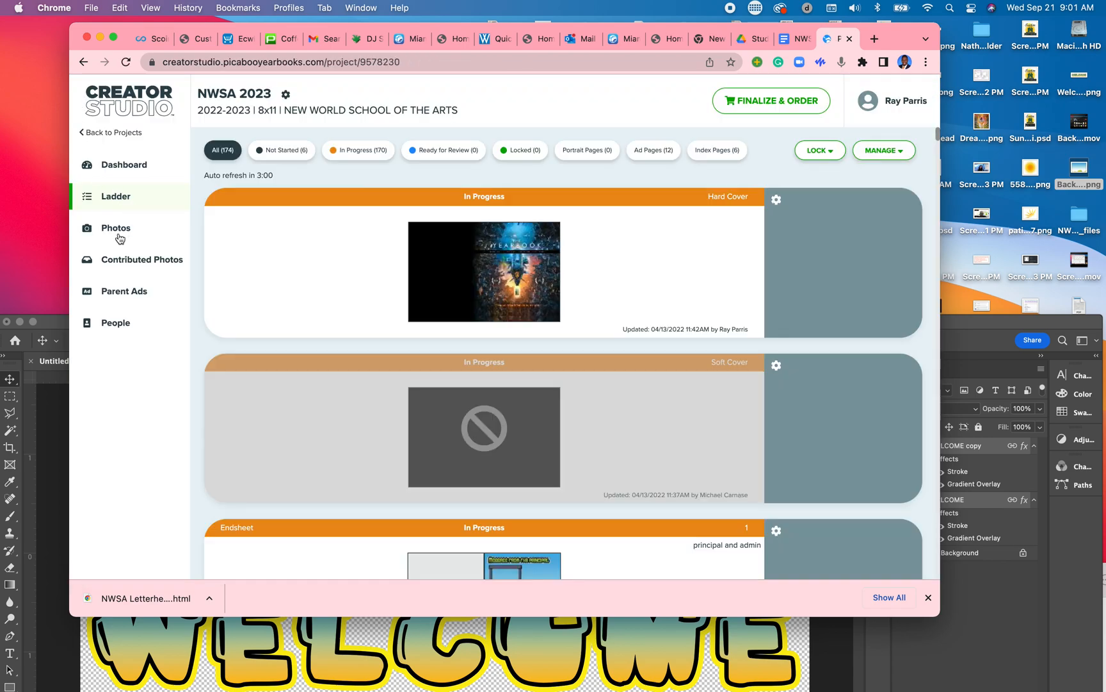
{"action": "left_click", "coordinate": [117, 230]}
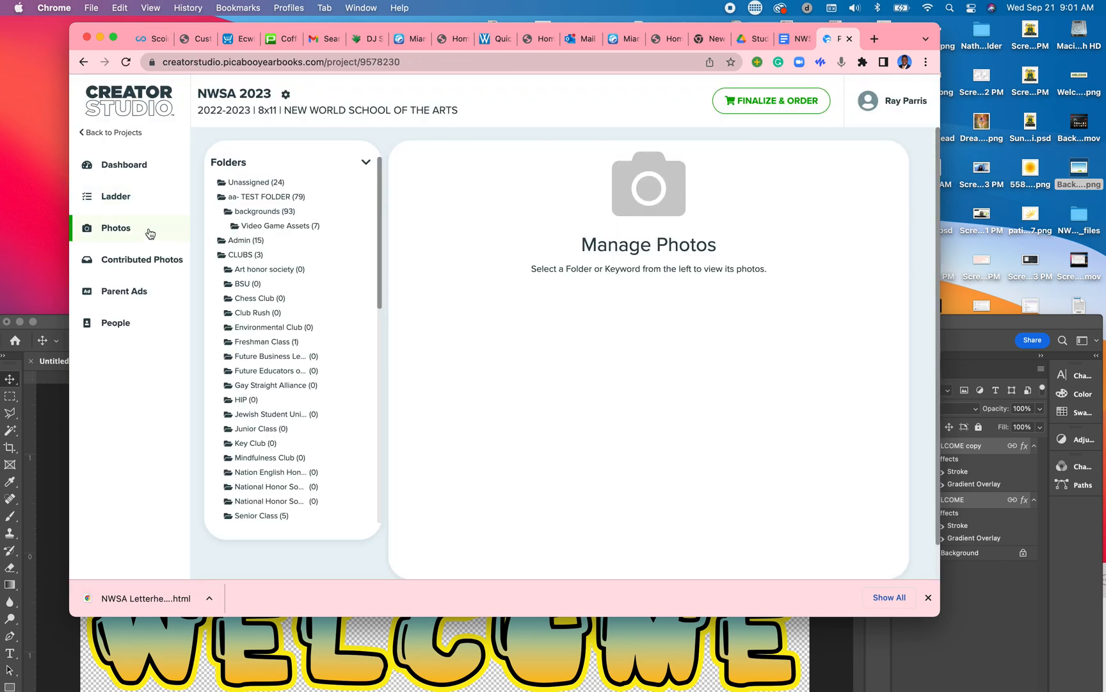
{"action": "left_click", "coordinate": [248, 243]}
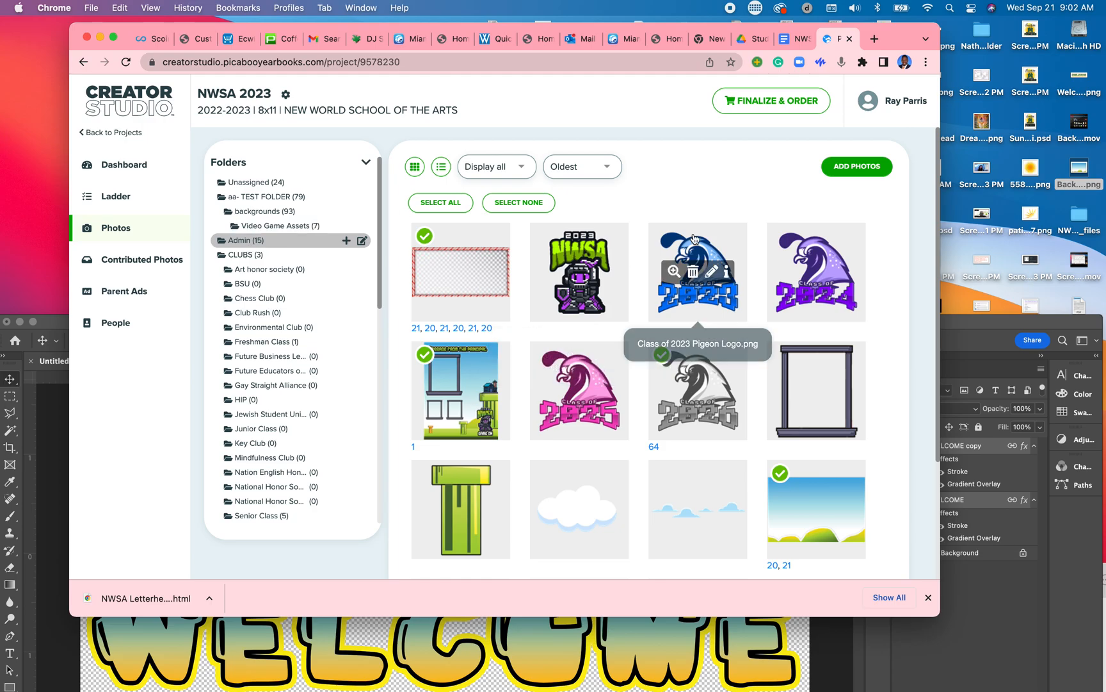
{"action": "left_click", "coordinate": [869, 169]}
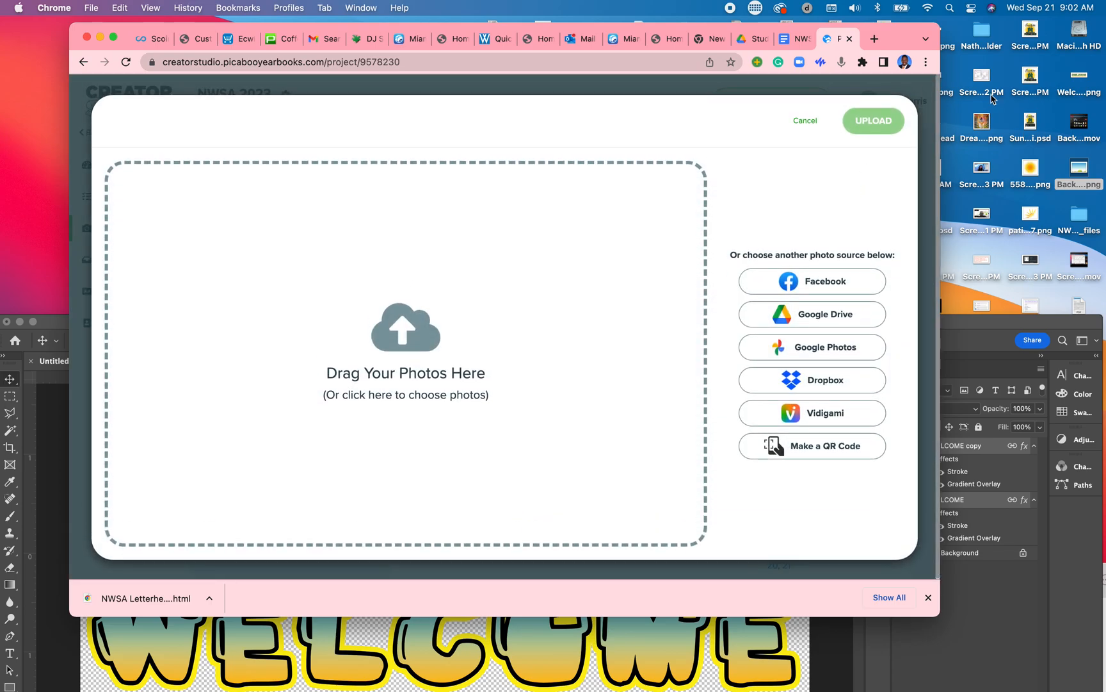
{"action": "left_click_drag", "start_coordinate": [1082, 80], "coordinate": [487, 312]}
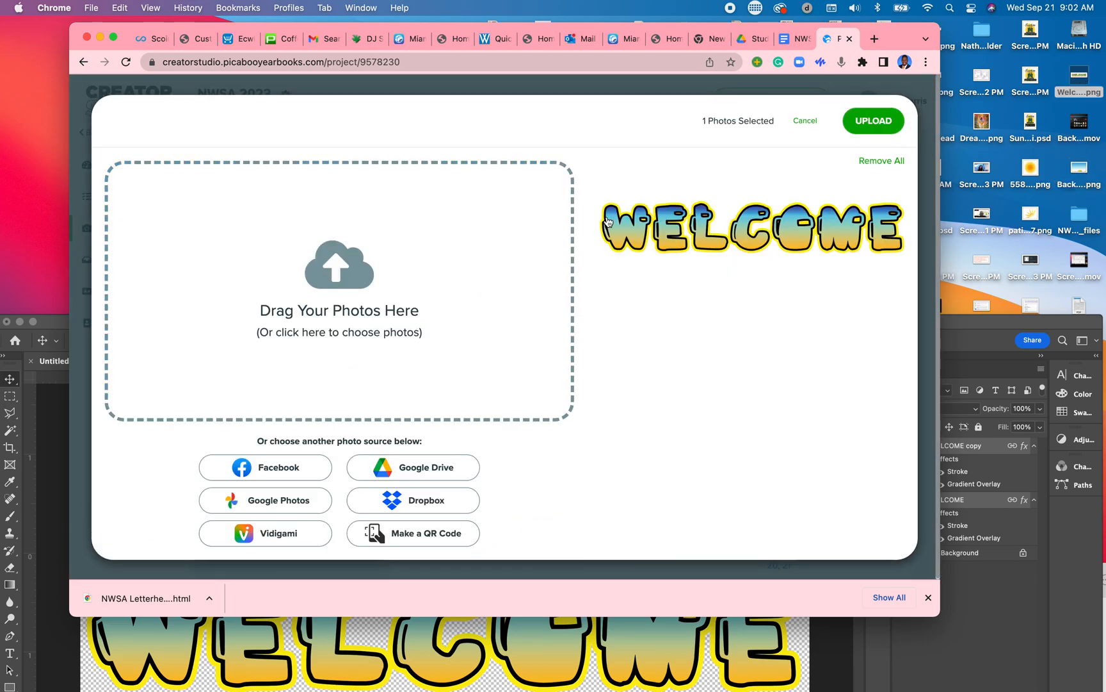
{"action": "left_click", "coordinate": [864, 123]}
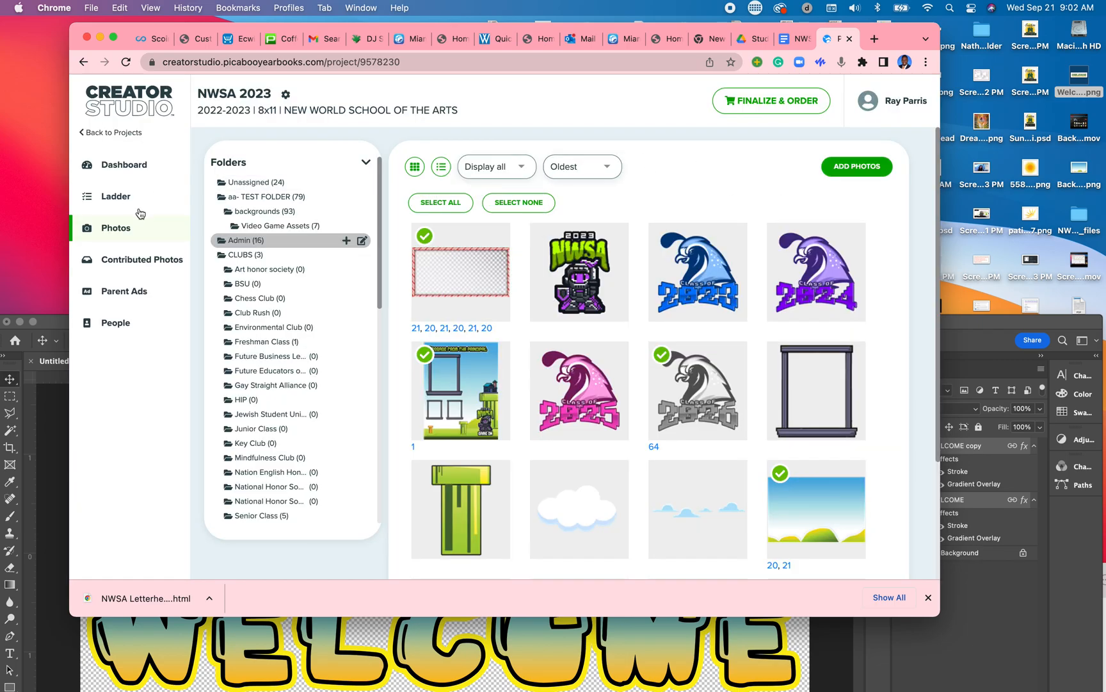
Open the Endsheet / page 1 spread from the project's ladder in the page editor
{"action": "left_click", "coordinate": [121, 199]}
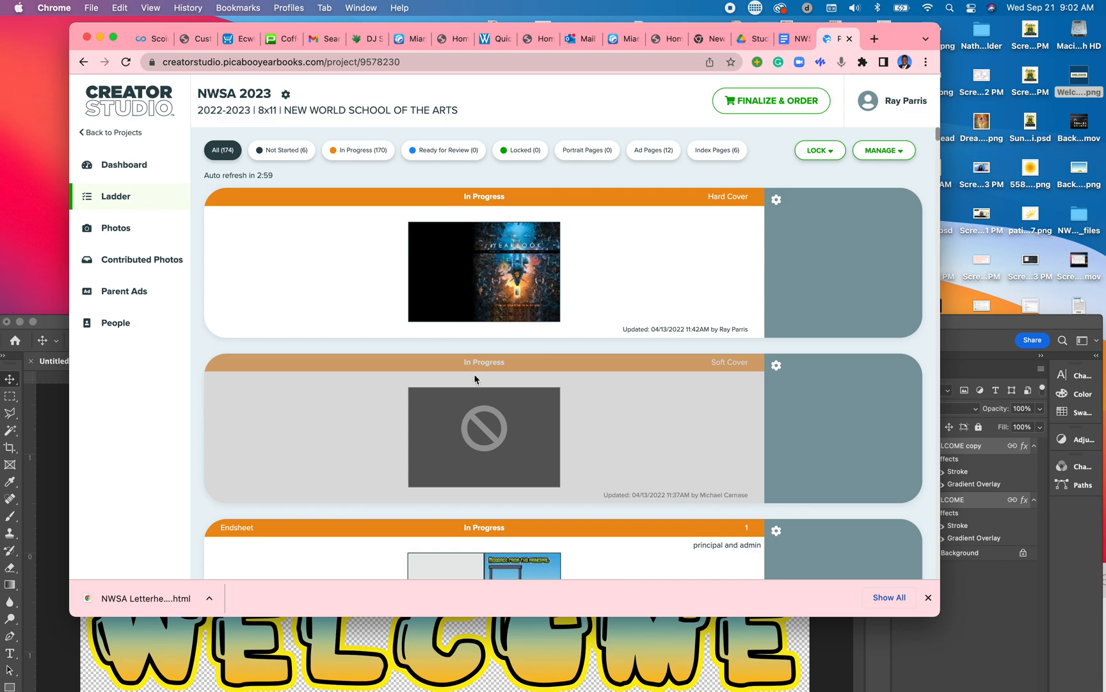
{"action": "scroll", "coordinate": [474, 378], "scroll_direction": "down", "scroll_amount": 5}
{"action": "left_click", "coordinate": [527, 445]}
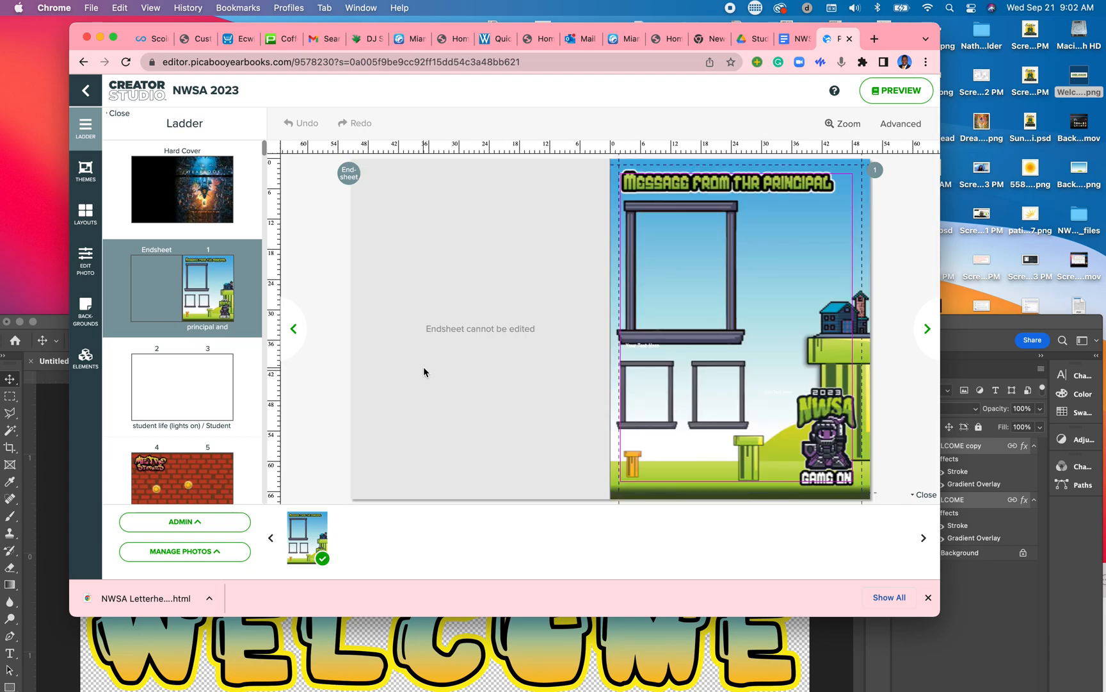
Add the WELCOME image from the Admin photo folder to page 1 as a photo, not as a background
{"action": "left_click", "coordinate": [199, 519]}
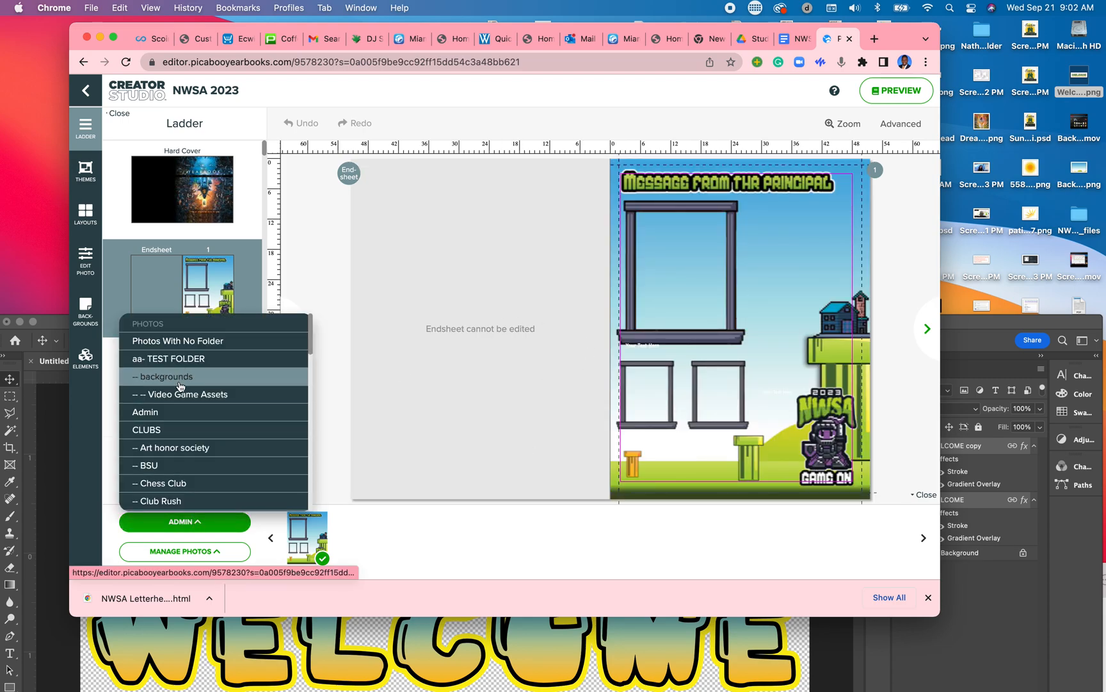
{"action": "left_click", "coordinate": [170, 414]}
{"action": "scroll", "coordinate": [543, 547], "scroll_direction": "right", "scroll_amount": 5}
{"action": "scroll", "coordinate": [543, 547], "scroll_direction": "right", "scroll_amount": 5}
{"action": "left_click_drag", "start_coordinate": [780, 547], "coordinate": [742, 307]}
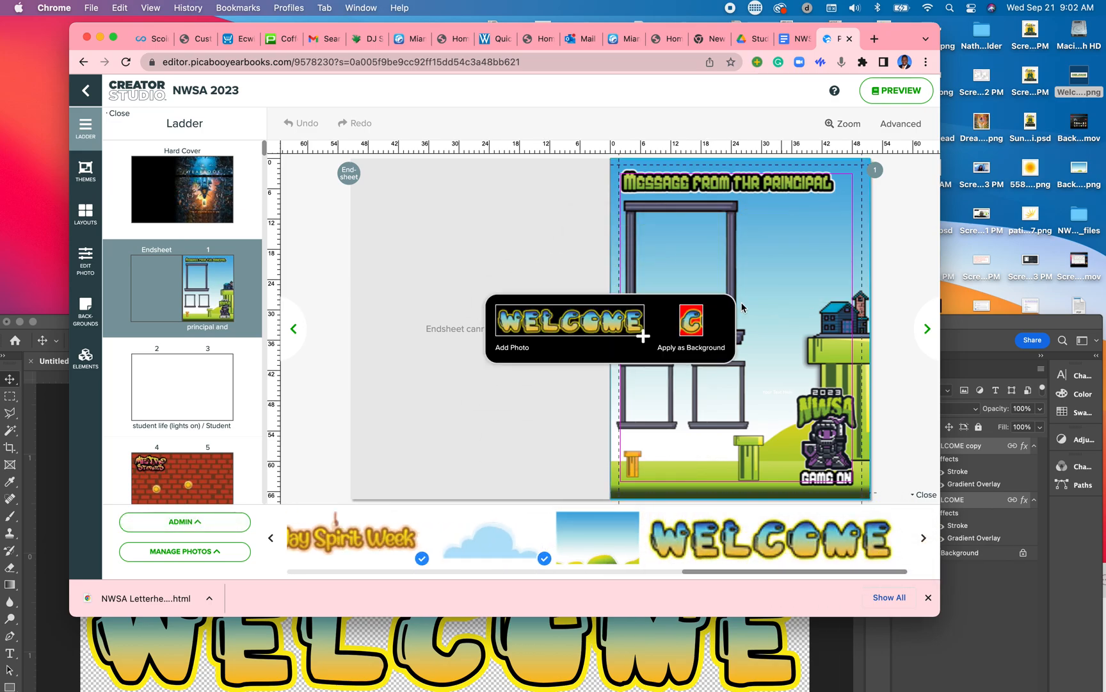
{"action": "left_click", "coordinate": [517, 347]}
Shrink the WELCOME image slightly, place it above the house beside the large window frame, and switch back to Photoshop
{"action": "left_click_drag", "start_coordinate": [825, 315], "coordinate": [741, 312]}
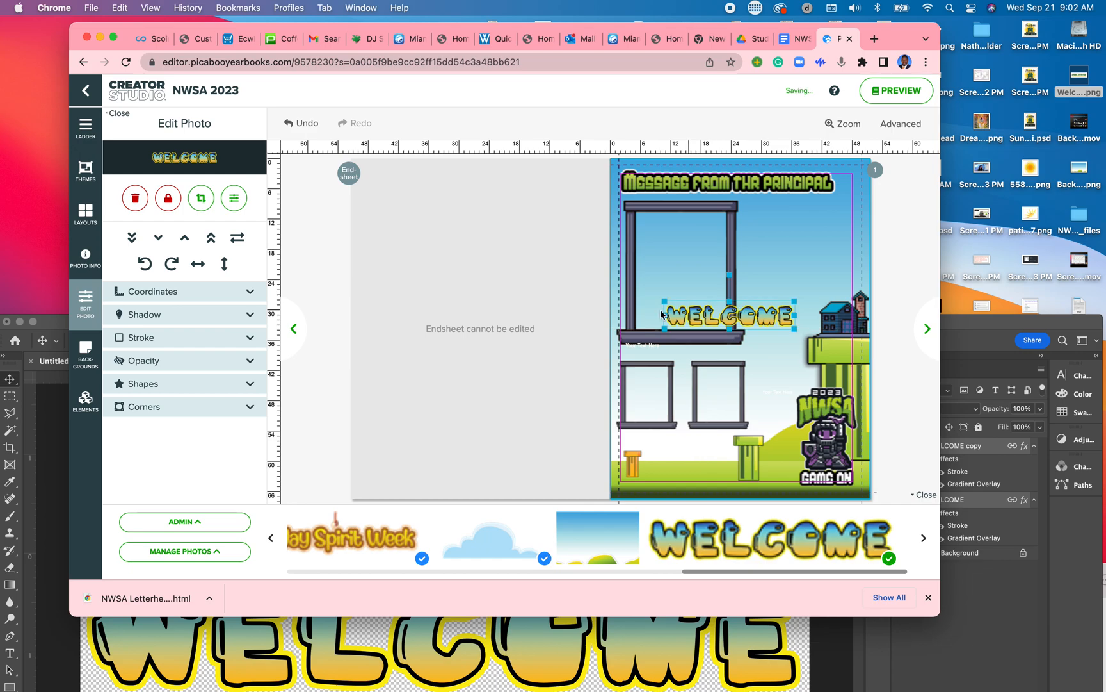
{"action": "left_click_drag", "start_coordinate": [664, 301], "coordinate": [786, 266]}
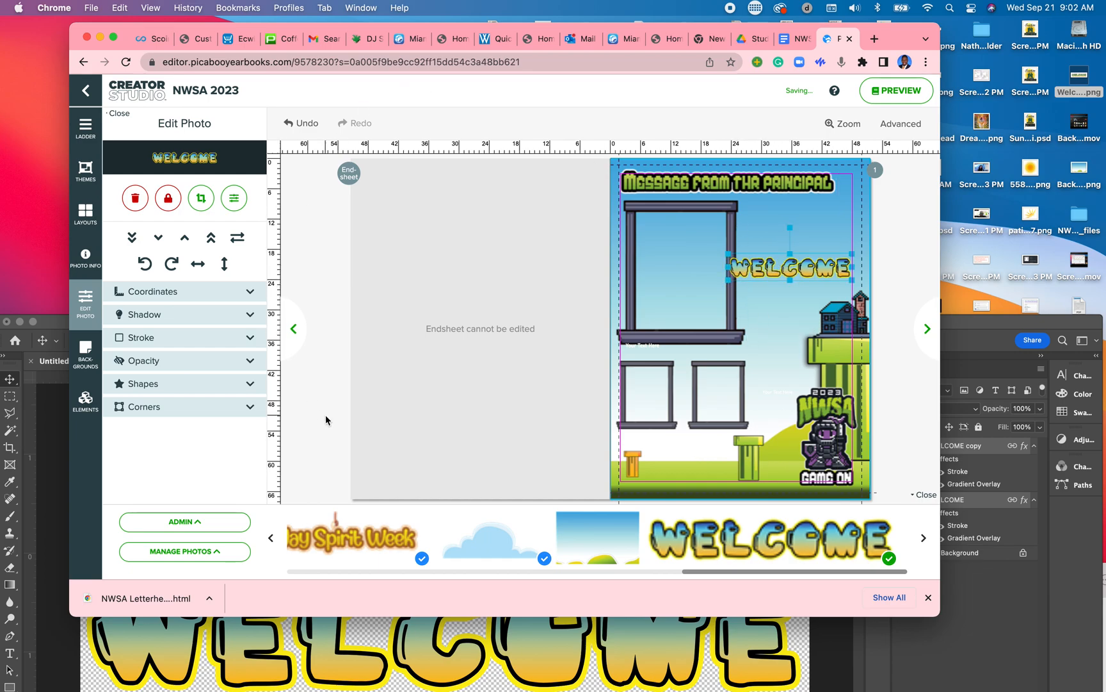
{"action": "left_click", "coordinate": [291, 658]}
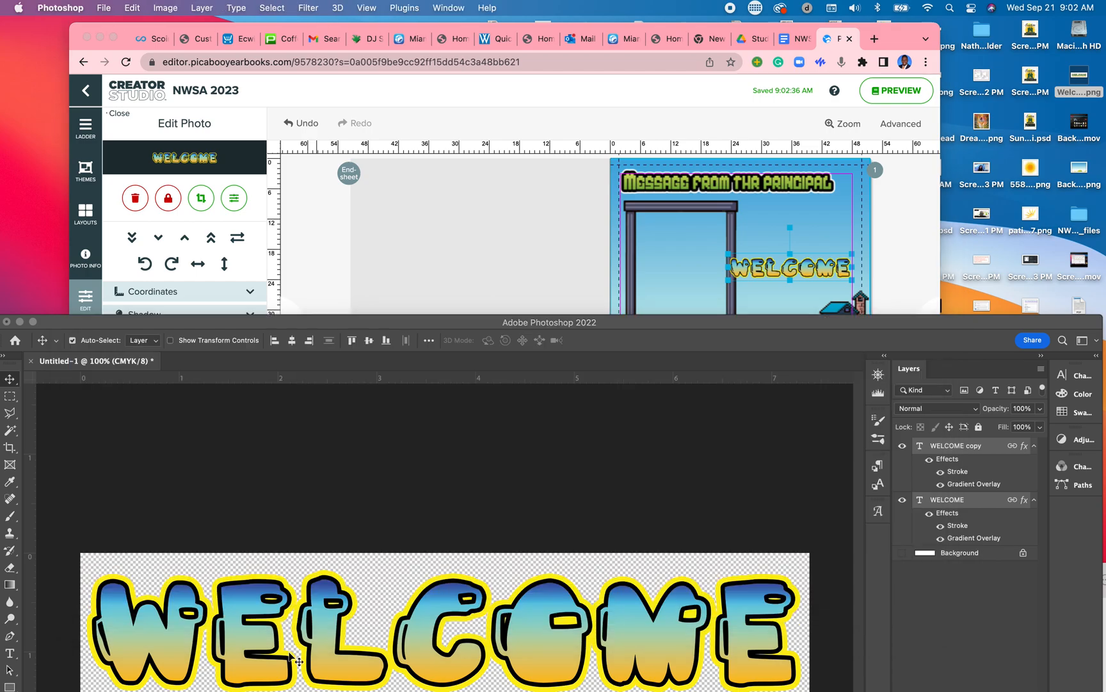